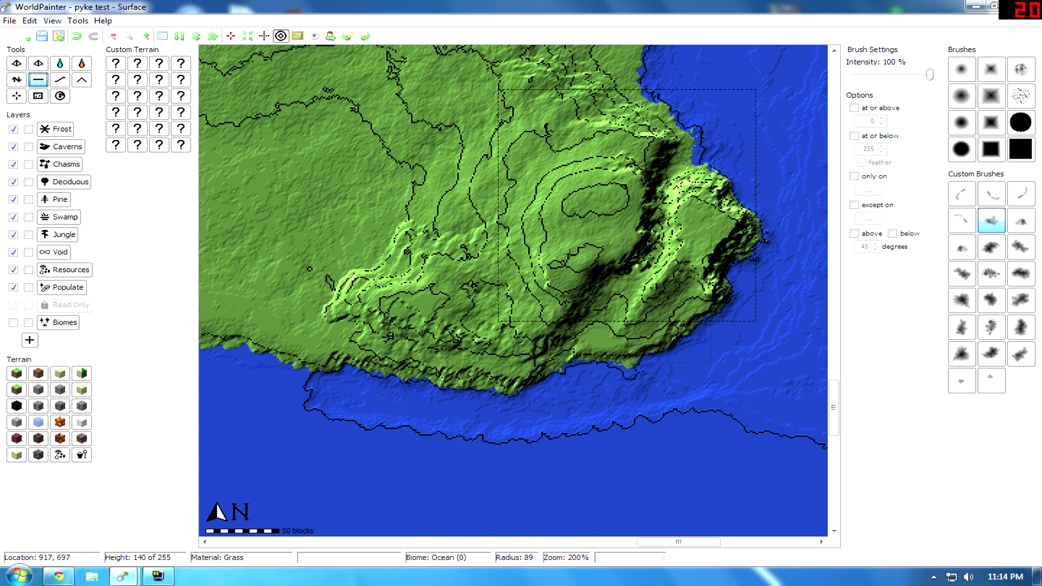
{"action": "middle_click_drag", "start_coordinate": [814, 117], "coordinate": [770, 130]}
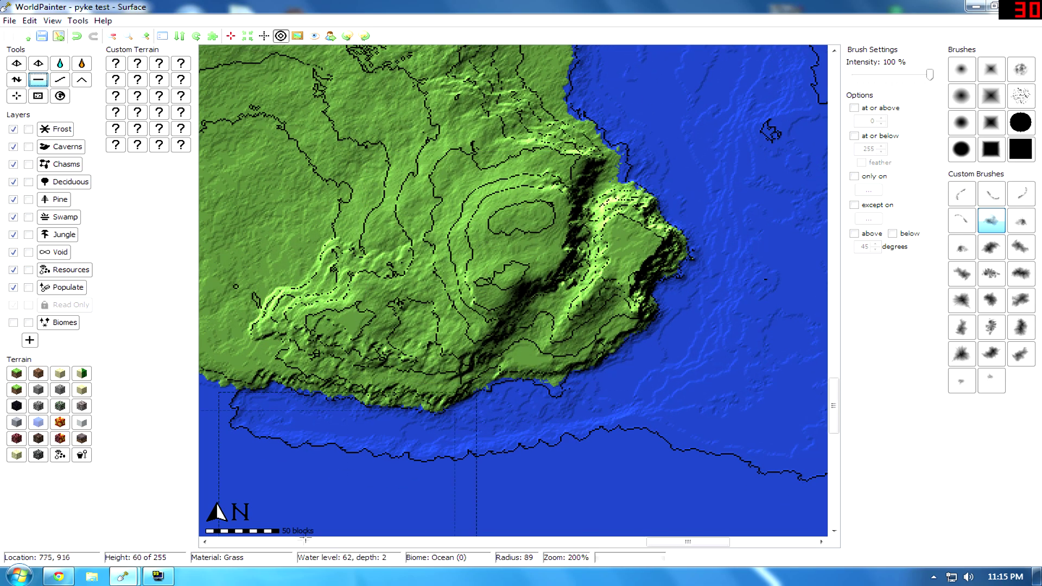
{"action": "middle_click_drag", "start_coordinate": [468, 230], "coordinate": [591, 224]}
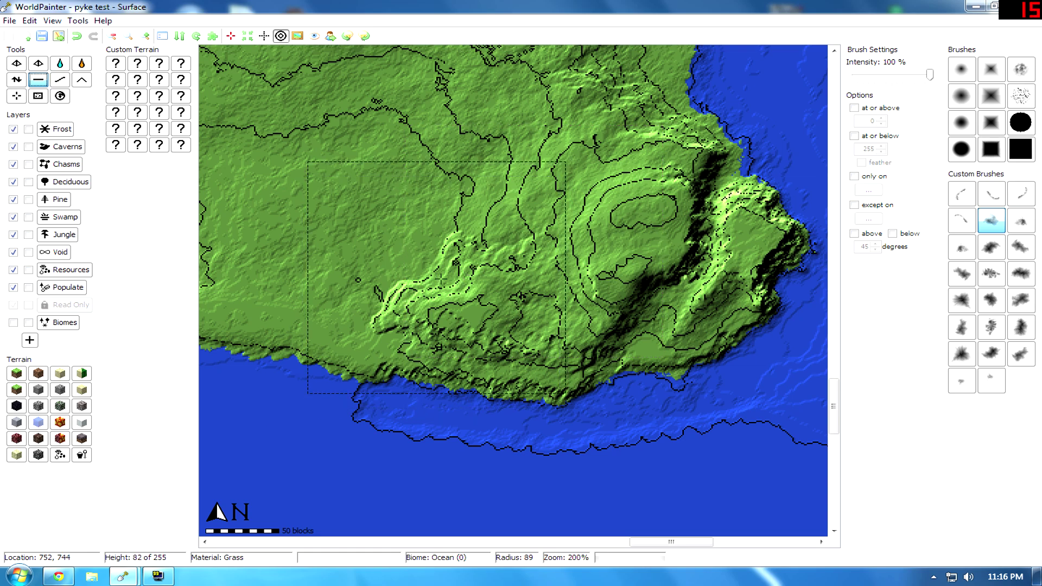
{"action": "middle_click_drag", "start_coordinate": [483, 278], "coordinate": [392, 274]}
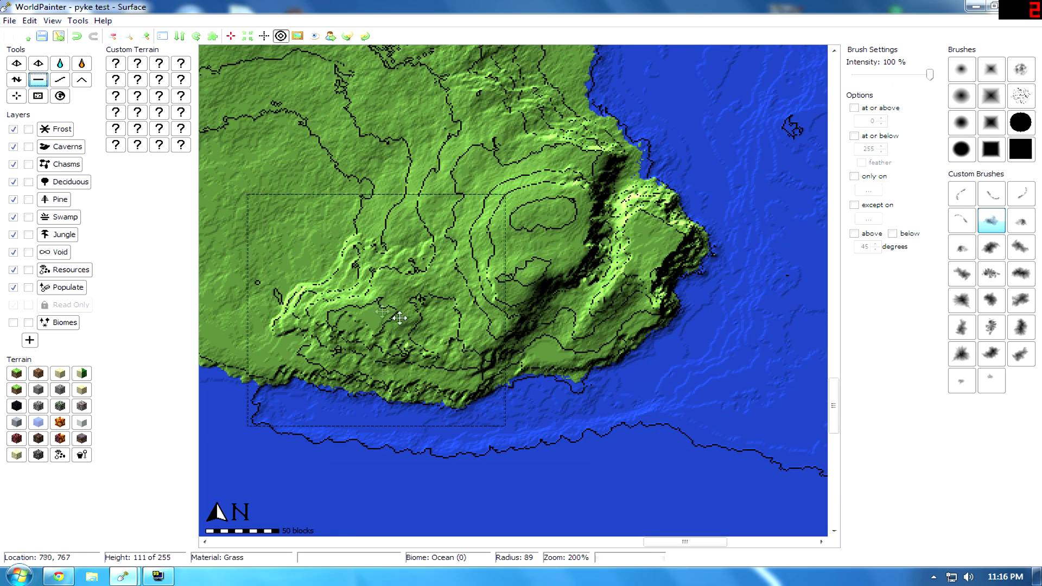
{"action": "middle_click_drag", "start_coordinate": [377, 310], "coordinate": [497, 353]}
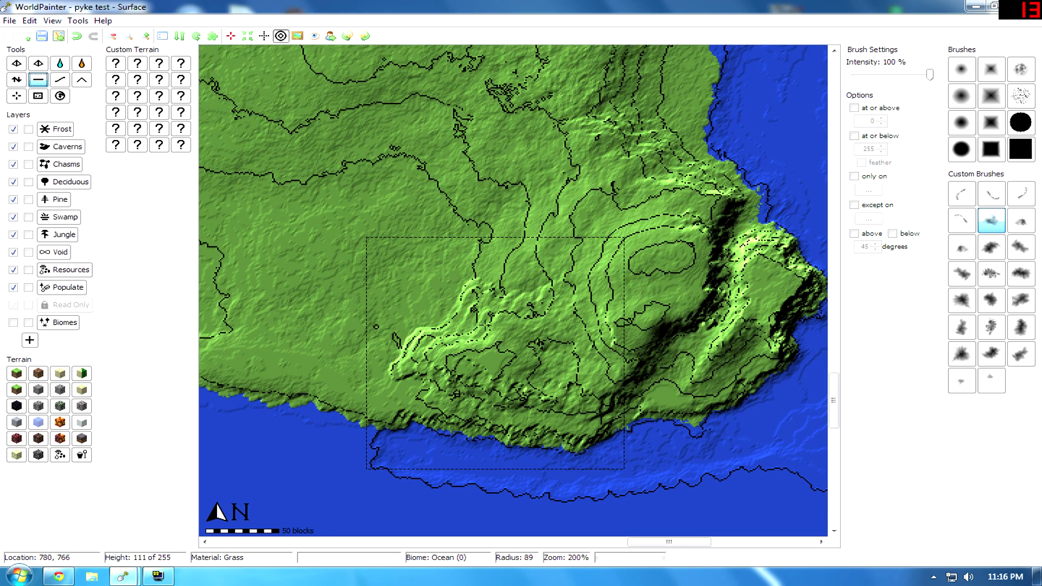
{"action": "middle_click_drag", "start_coordinate": [494, 353], "coordinate": [517, 295]}
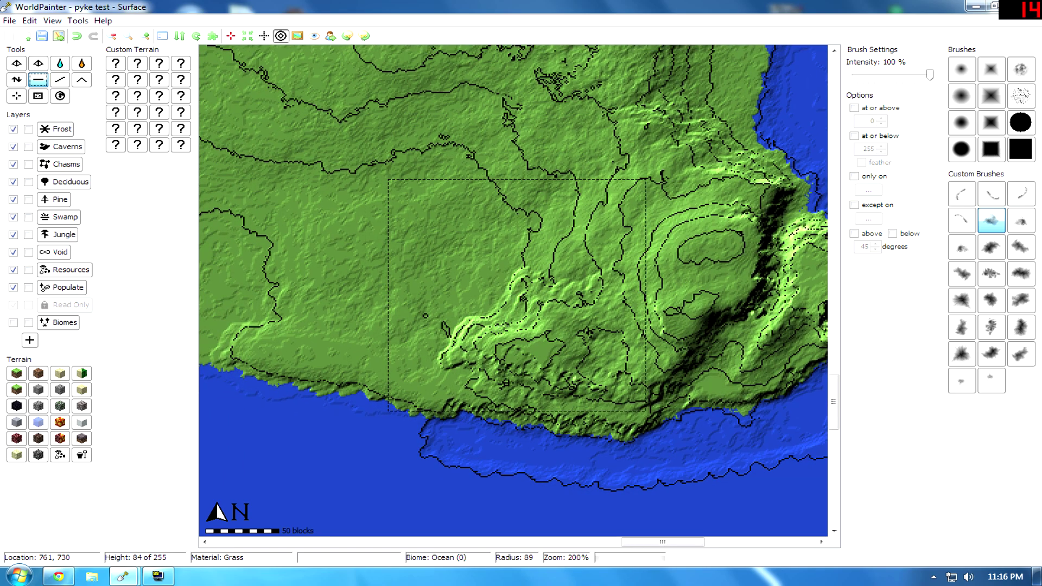
{"action": "left_click", "coordinate": [62, 577]}
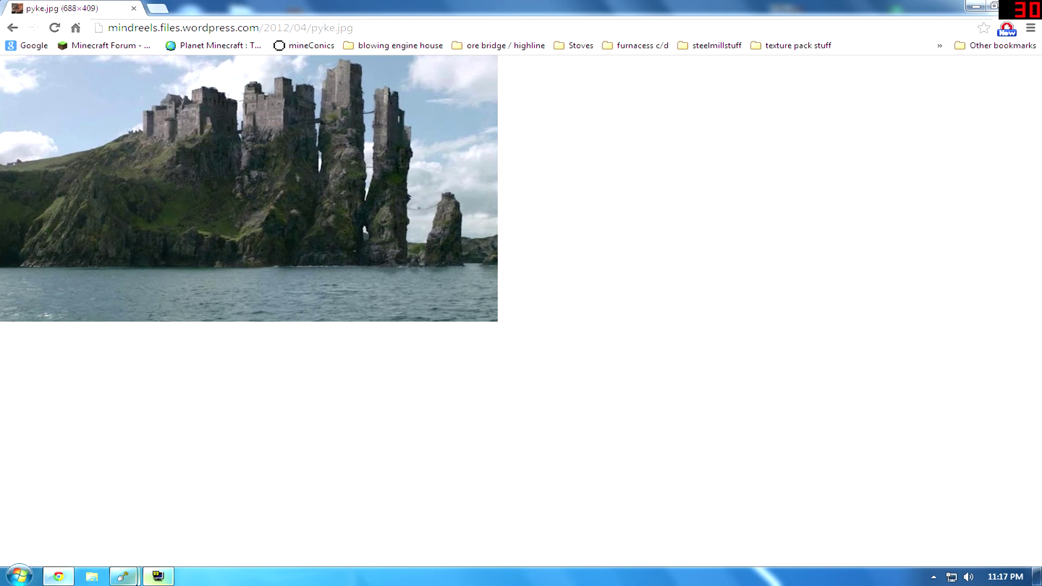
{"action": "mouse_move", "coordinate": [124, 576]}
{"action": "left_click", "coordinate": [139, 538]}
{"action": "scroll", "coordinate": [425, 220], "scroll_direction": "up", "scroll_amount": 1}
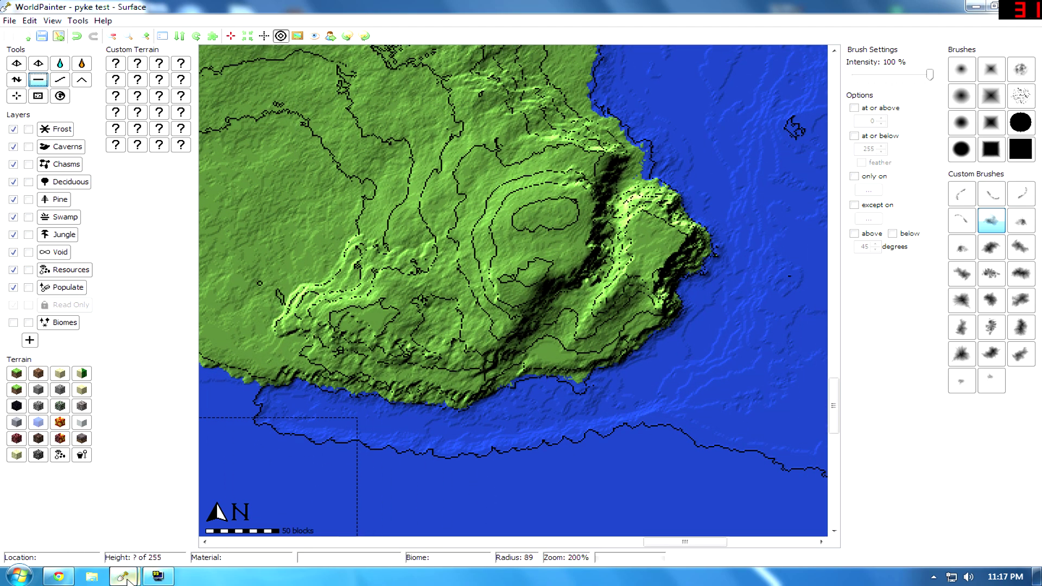
{"action": "mouse_move", "coordinate": [124, 576]}
{"action": "left_click", "coordinate": [229, 488]}
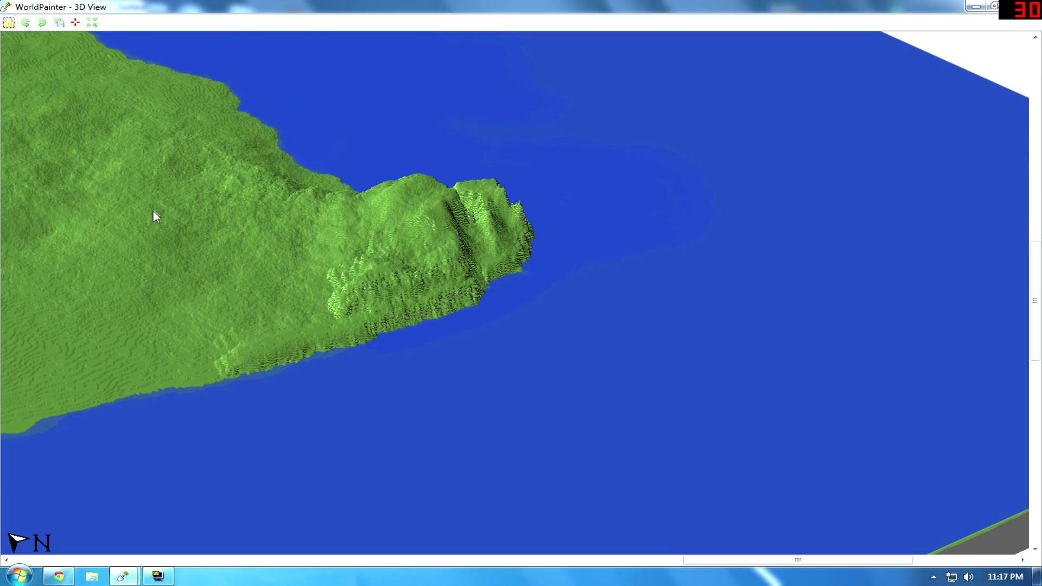
{"action": "left_click_drag", "start_coordinate": [153, 213], "coordinate": [735, 204]}
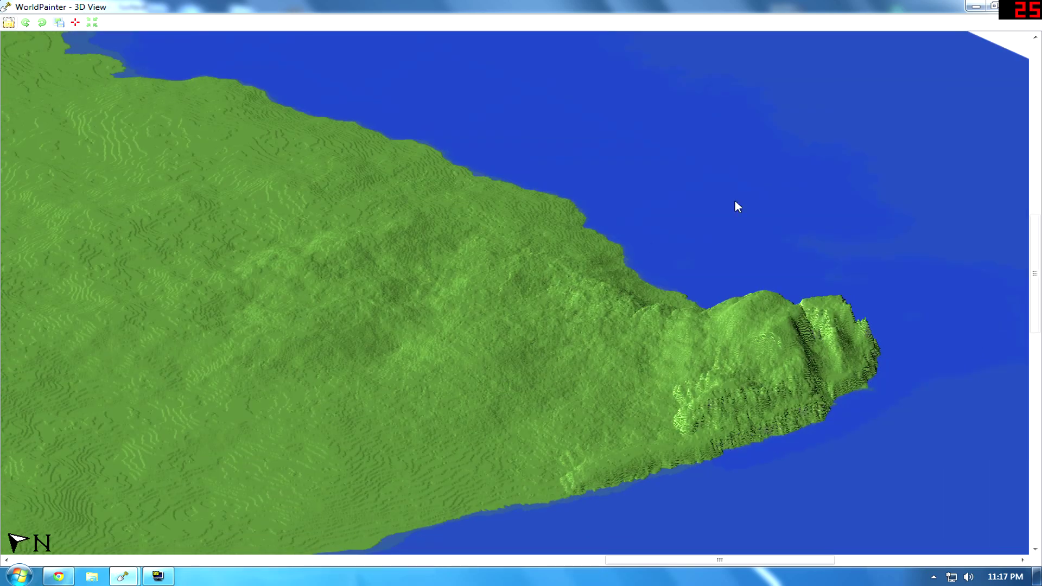
{"action": "left_click", "coordinate": [979, 7]}
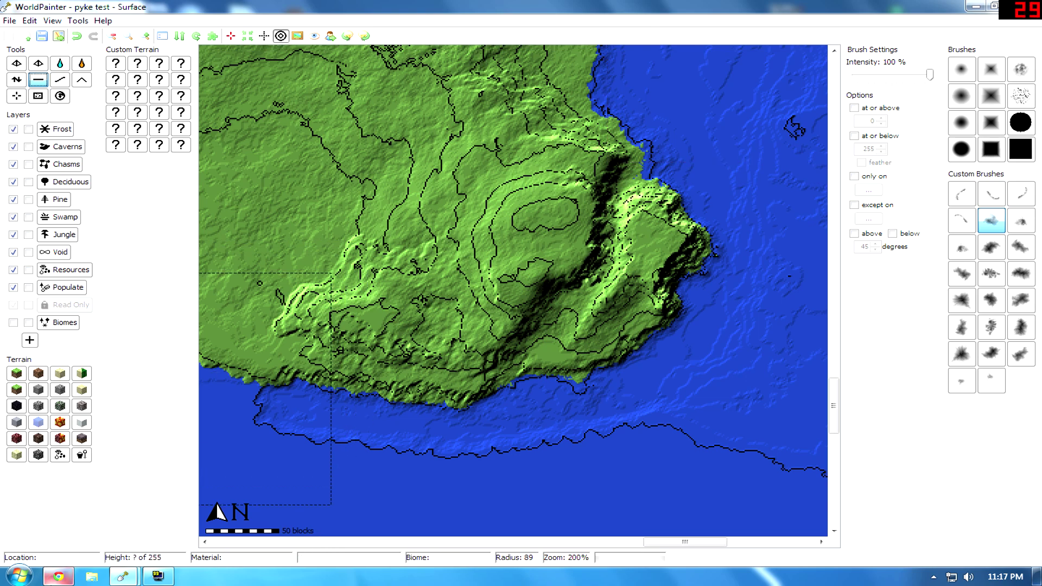
{"action": "mouse_move", "coordinate": [59, 576]}
{"action": "mouse_move", "coordinate": [54, 547]}
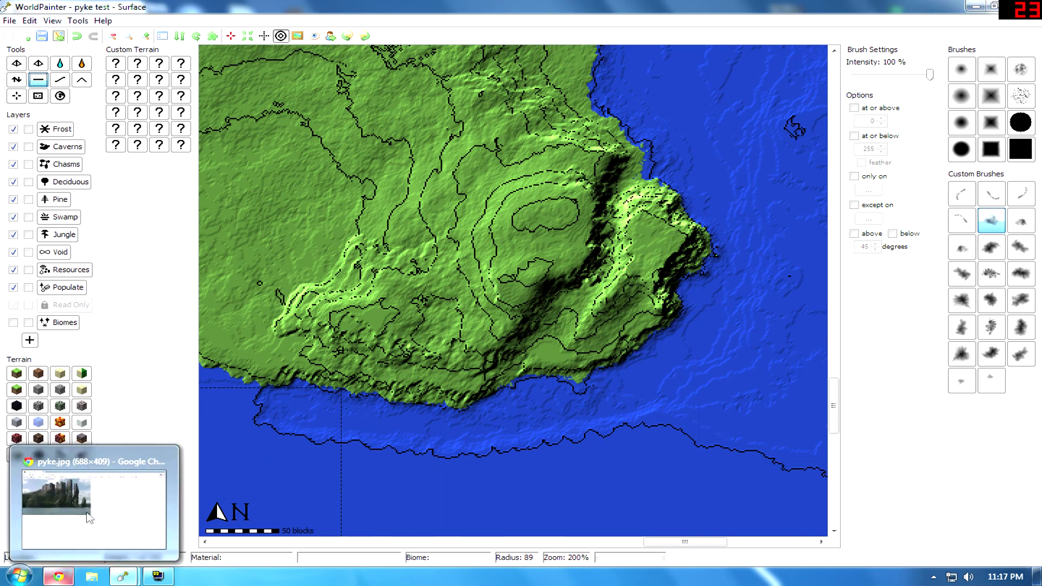
{"action": "mouse_move", "coordinate": [93, 512]}
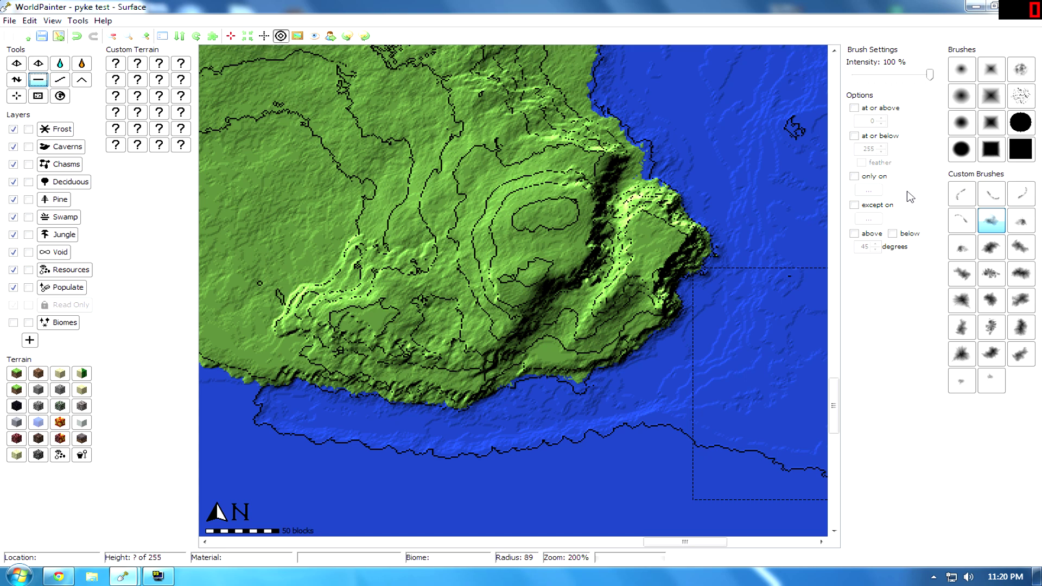
{"action": "middle_click_drag", "start_coordinate": [499, 293], "coordinate": [495, 265]}
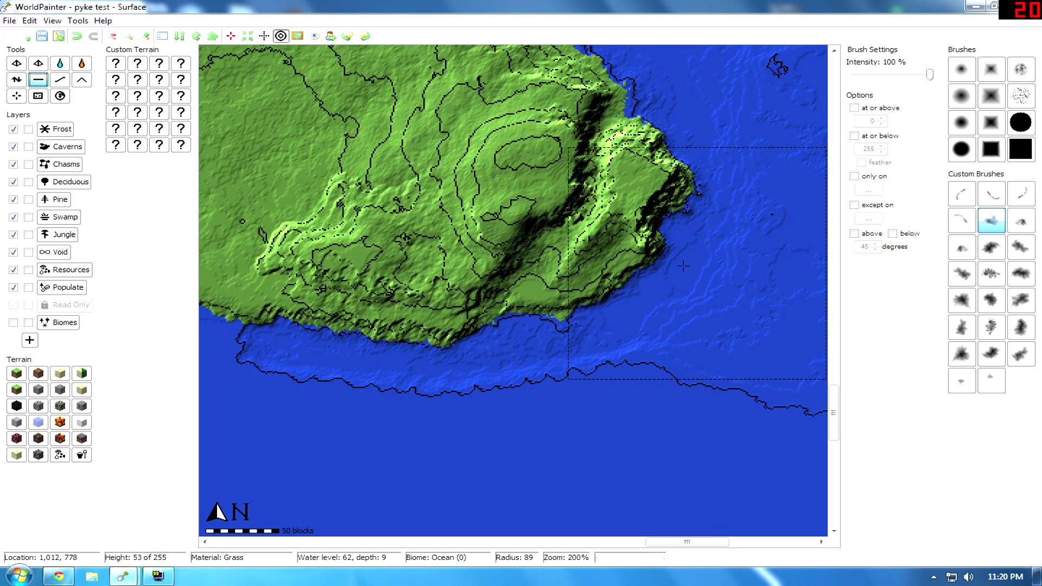
{"action": "middle_click_drag", "start_coordinate": [683, 265], "coordinate": [697, 272]}
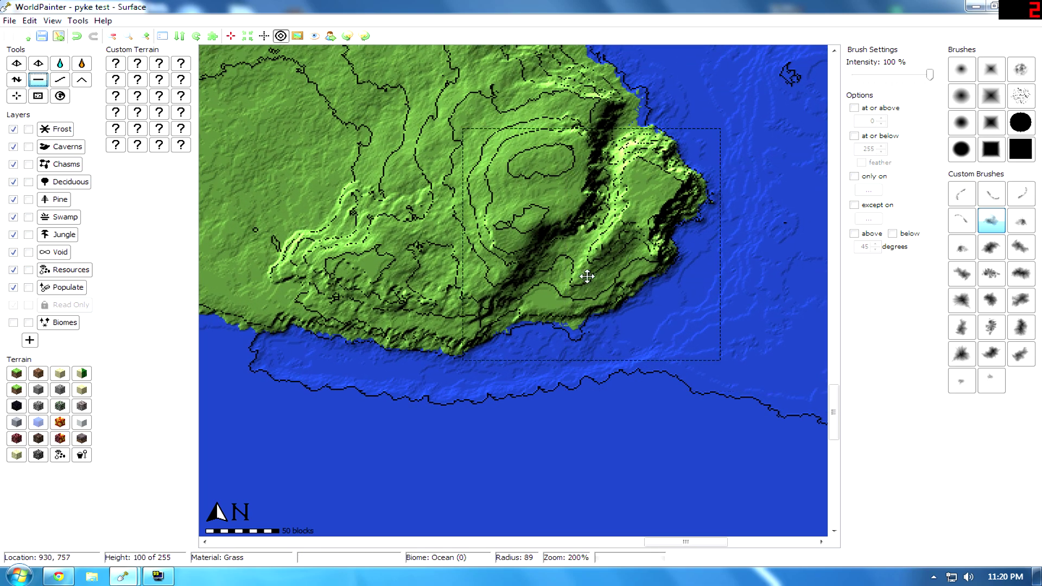
{"action": "middle_click_drag", "start_coordinate": [586, 274], "coordinate": [562, 351]}
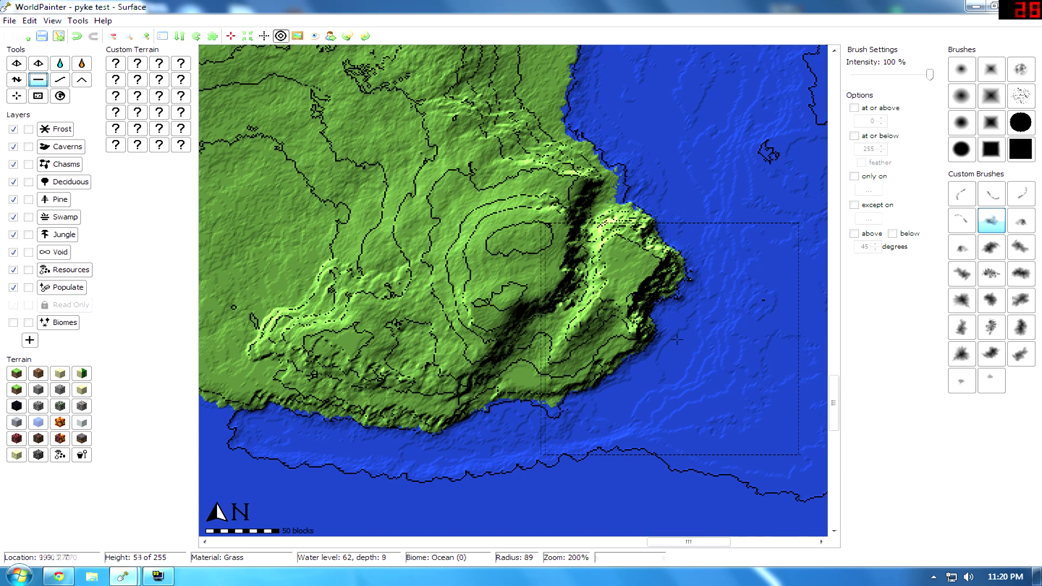
{"action": "middle_click_drag", "start_coordinate": [675, 339], "coordinate": [672, 350]}
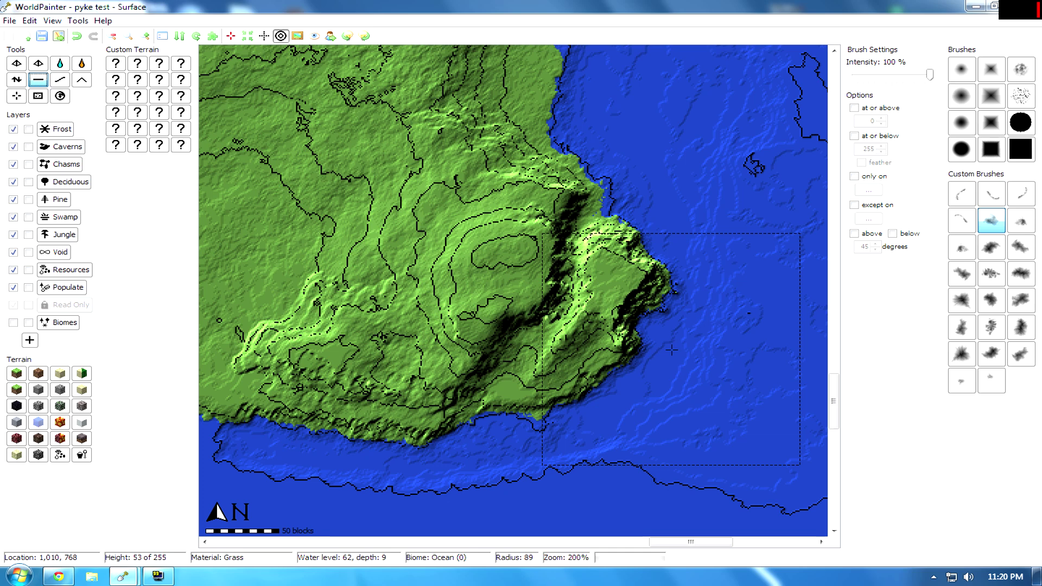
{"action": "scroll", "coordinate": [671, 350], "scroll_direction": "down", "scroll_amount": 10}
{"action": "middle_click_drag", "start_coordinate": [670, 358], "coordinate": [675, 354]}
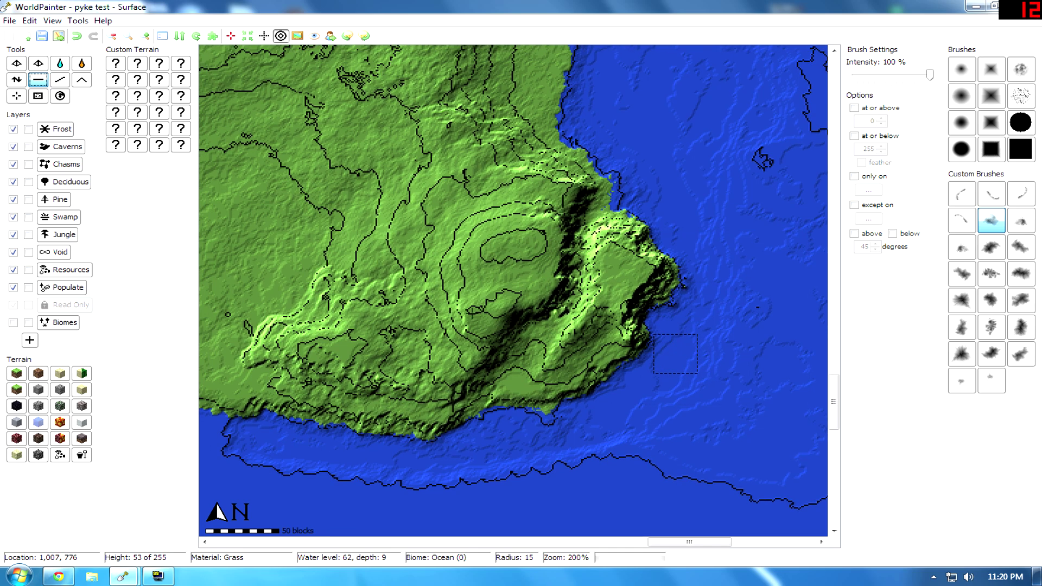
{"action": "mouse_move", "coordinate": [338, 282]}
{"action": "middle_mouse_down"}
{"action": "mouse_move", "coordinate": [369, 305]}
{"action": "mouse_move", "coordinate": [472, 324]}
{"action": "mouse_move", "coordinate": [684, 343]}
{"action": "mouse_move", "coordinate": [485, 319]}
{"action": "middle_mouse_up"}
{"action": "middle_click_drag", "start_coordinate": [593, 340], "coordinate": [604, 336]}
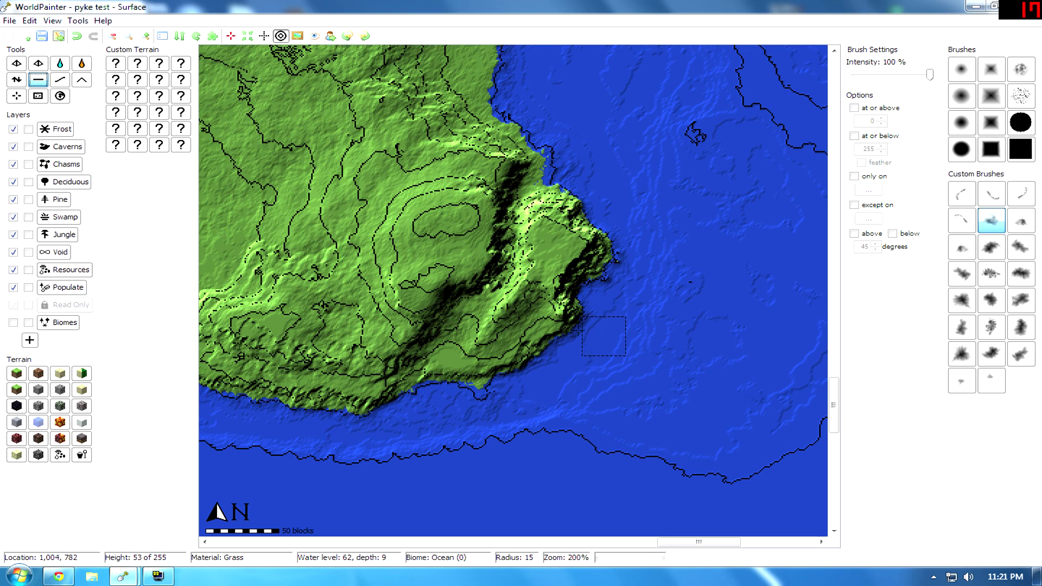
Step: Pan to the island, then start Open World, decline saving, and cancel the dialog
{"action": "scroll", "coordinate": [603, 337], "scroll_direction": "down", "scroll_amount": 1}
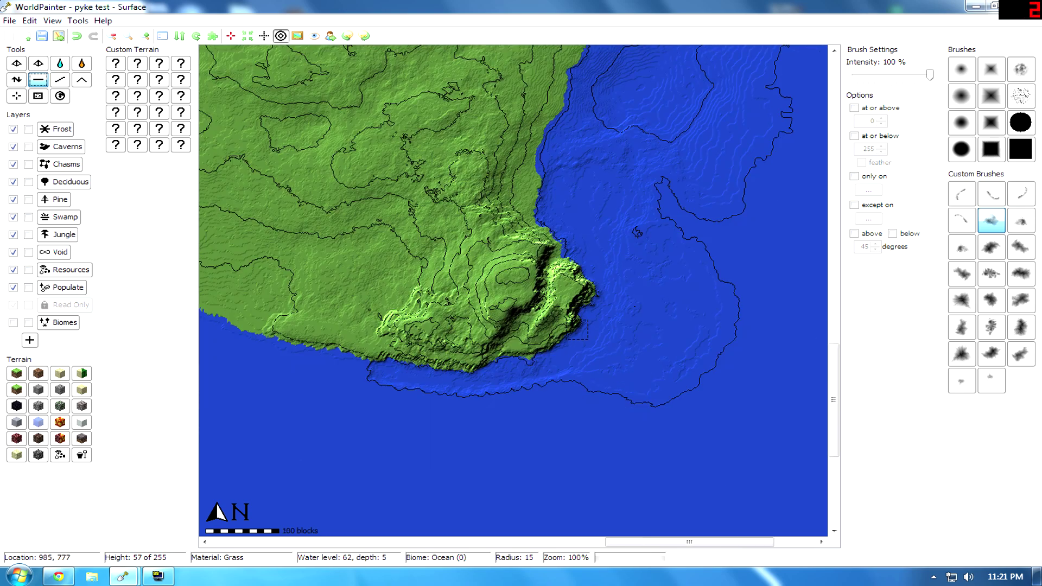
{"action": "middle_click_drag", "start_coordinate": [288, 320], "coordinate": [551, 336]}
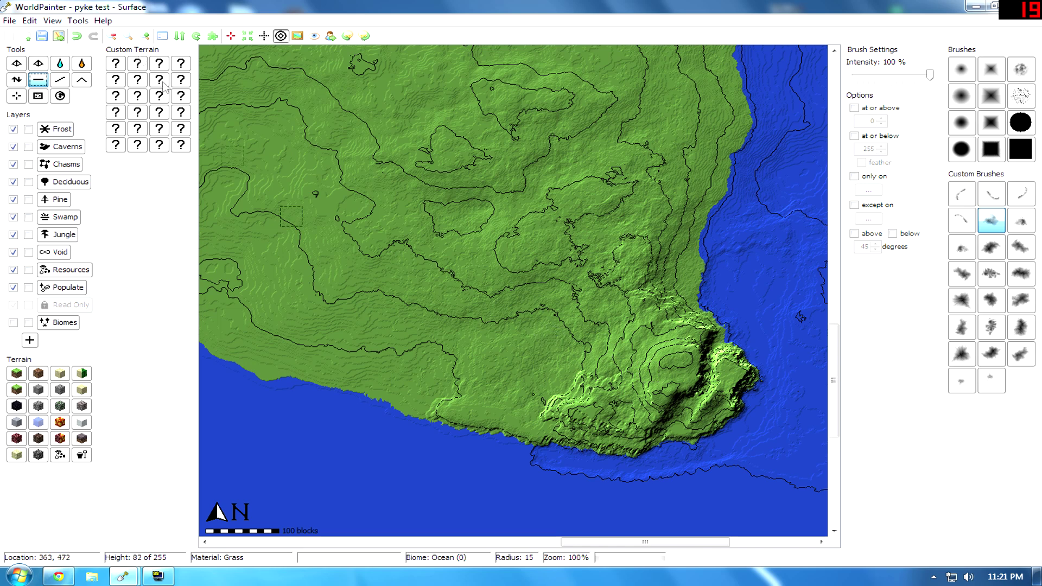
{"action": "left_click", "coordinate": [10, 21]}
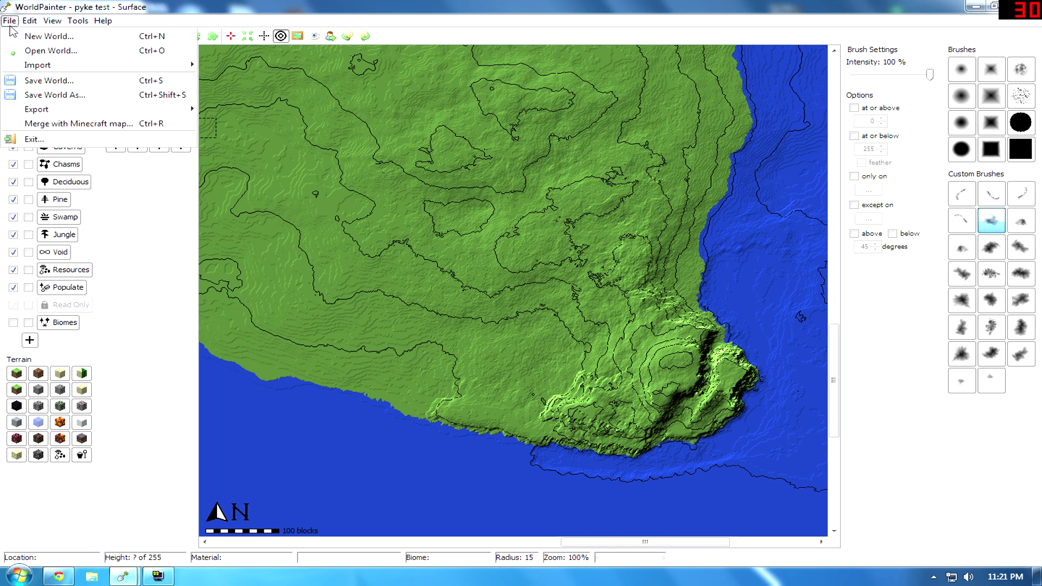
{"action": "left_click", "coordinate": [46, 50]}
{"action": "left_click", "coordinate": [532, 305]}
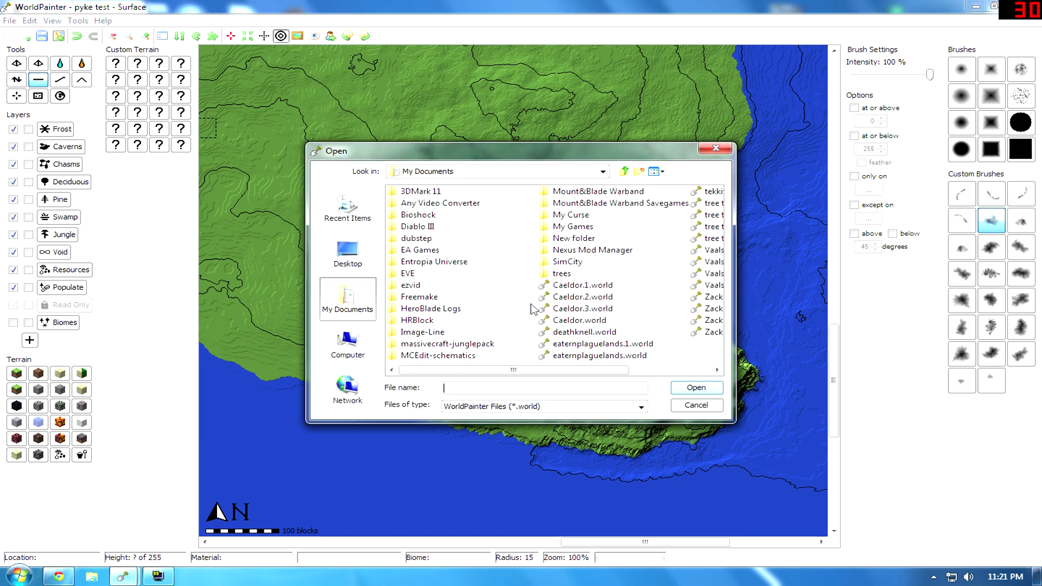
{"action": "left_click", "coordinate": [697, 405]}
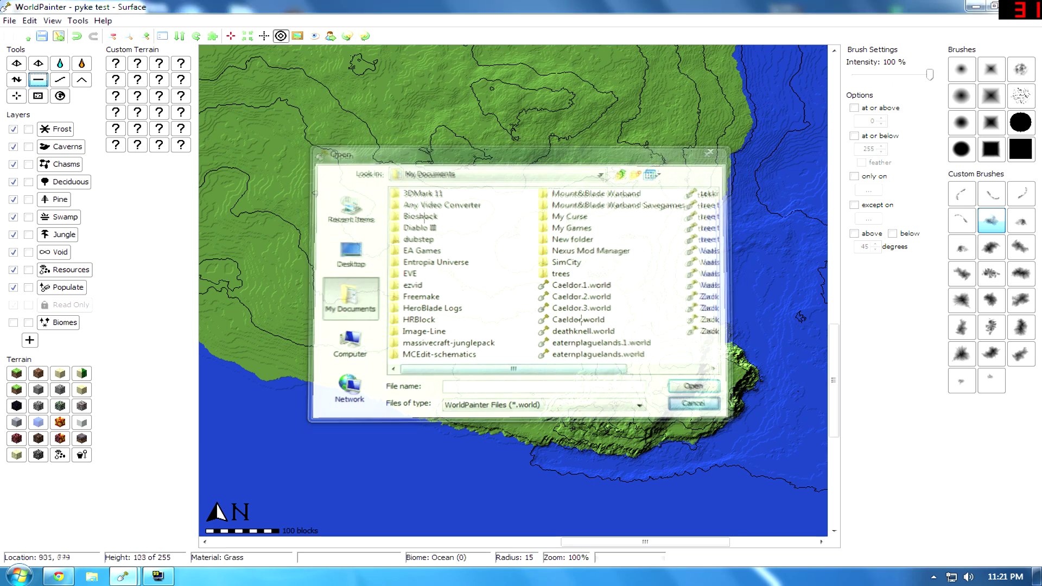
Step: Start a new world from the File menu, discarding unsaved changes to the pyke world
{"action": "left_click", "coordinate": [10, 21]}
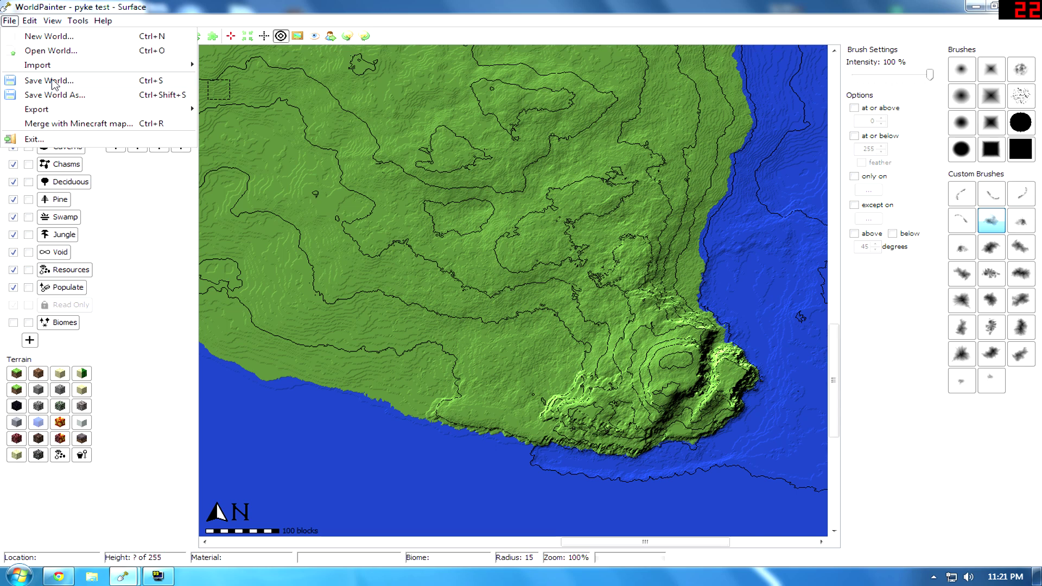
{"action": "left_click", "coordinate": [68, 50]}
{"action": "left_click", "coordinate": [520, 301]}
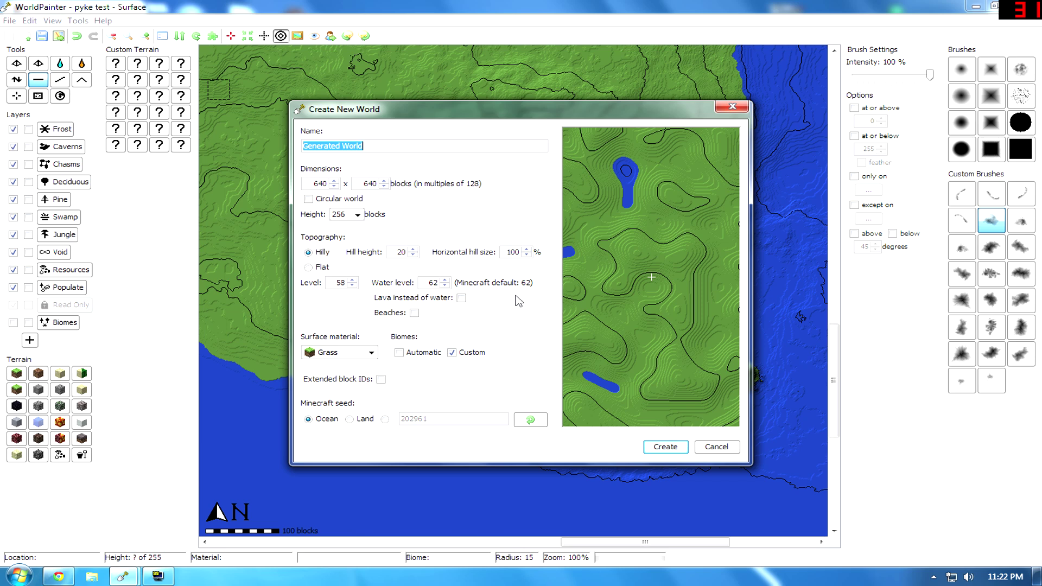
Step: Raise the world width to 4,096 blocks in 128-block increments
{"action": "left_click", "coordinate": [333, 182]}
{"action": "left_click", "coordinate": [334, 181]}
{"action": "left_click", "coordinate": [334, 182]}
{"action": "left_click", "coordinate": [334, 182]}
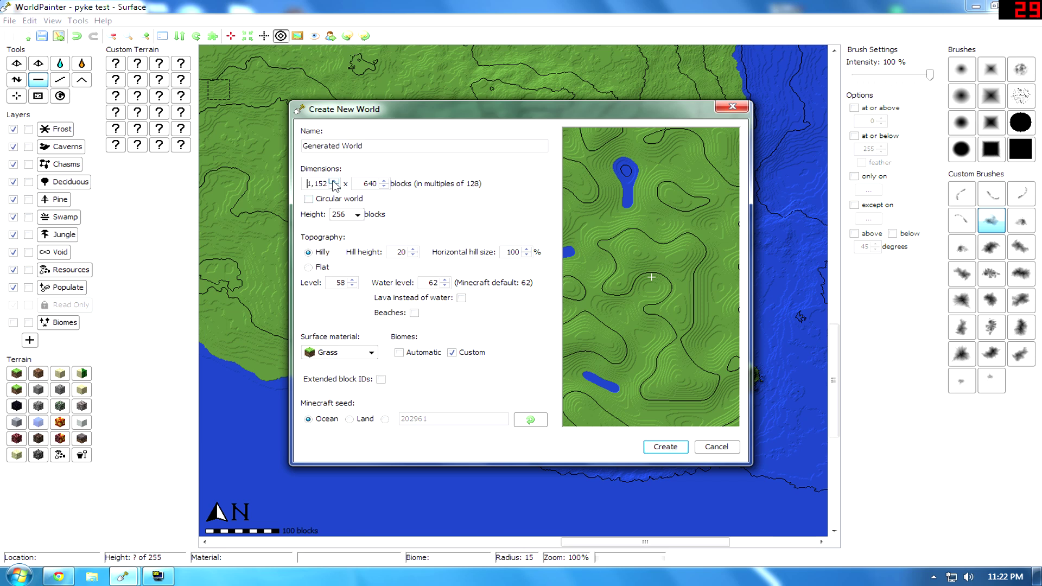
{"action": "left_click", "coordinate": [333, 181]}
{"action": "left_click", "coordinate": [334, 181]}
{"action": "left_click", "coordinate": [334, 181]}
{"action": "left_click", "coordinate": [334, 181]}
{"action": "left_click", "coordinate": [333, 181]}
{"action": "left_click", "coordinate": [333, 181]}
{"action": "left_click", "coordinate": [334, 181]}
{"action": "left_click", "coordinate": [334, 181]}
{"action": "left_click", "coordinate": [334, 181]}
{"action": "left_click", "coordinate": [334, 181]}
{"action": "left_click", "coordinate": [334, 181]}
{"action": "left_click", "coordinate": [334, 181]}
{"action": "left_click", "coordinate": [334, 181]}
{"action": "left_click", "coordinate": [334, 181]}
{"action": "left_click", "coordinate": [334, 181]}
{"action": "left_click", "coordinate": [334, 181]}
{"action": "left_click", "coordinate": [334, 181]}
{"action": "left_click", "coordinate": [334, 181]}
{"action": "left_click", "coordinate": [334, 182]}
{"action": "left_click", "coordinate": [333, 181]}
{"action": "left_click", "coordinate": [334, 181]}
{"action": "left_click", "coordinate": [334, 181]}
{"action": "left_click", "coordinate": [334, 181]}
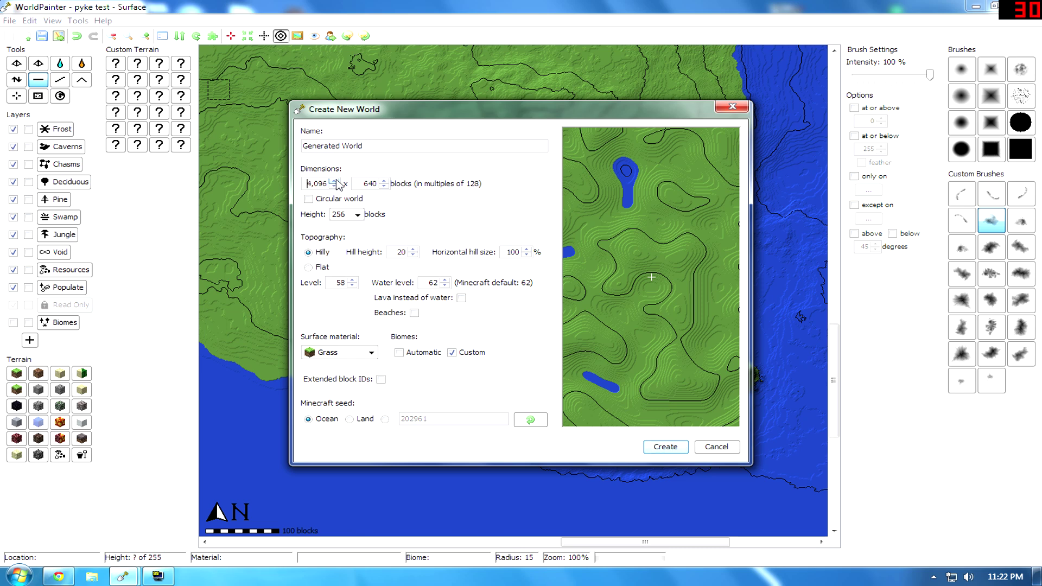
Step: Raise the world length to 4,096 blocks, stepping back down once after overshooting
{"action": "left_click", "coordinate": [384, 182]}
{"action": "left_click", "coordinate": [384, 182]}
{"action": "left_click", "coordinate": [384, 181]}
{"action": "left_click", "coordinate": [383, 181]}
{"action": "left_click", "coordinate": [384, 181]}
{"action": "left_click", "coordinate": [384, 182]}
{"action": "left_click", "coordinate": [384, 181]}
{"action": "left_click", "coordinate": [384, 181]}
{"action": "left_click", "coordinate": [383, 181]}
{"action": "left_click", "coordinate": [384, 182]}
{"action": "left_click", "coordinate": [384, 181]}
{"action": "left_click", "coordinate": [384, 181]}
{"action": "left_click", "coordinate": [384, 181]}
{"action": "left_click", "coordinate": [384, 181]}
{"action": "left_click", "coordinate": [383, 181]}
{"action": "left_click", "coordinate": [383, 182]}
{"action": "left_click", "coordinate": [384, 181]}
{"action": "left_click", "coordinate": [384, 181]}
{"action": "left_click", "coordinate": [384, 181]}
{"action": "left_click", "coordinate": [384, 181]}
{"action": "left_click", "coordinate": [384, 181]}
{"action": "left_click", "coordinate": [383, 182]}
{"action": "left_click", "coordinate": [383, 181]}
{"action": "left_click", "coordinate": [383, 181]}
{"action": "left_click", "coordinate": [384, 181]}
{"action": "left_click", "coordinate": [384, 181]}
{"action": "left_click", "coordinate": [383, 181]}
{"action": "left_click", "coordinate": [384, 181]}
{"action": "left_click", "coordinate": [384, 182]}
{"action": "left_click", "coordinate": [384, 186]}
{"action": "left_click", "coordinate": [383, 186]}
Step: Replace the default name 'Generated World' with 'Pyke Map'
{"action": "triple_click", "coordinate": [350, 145]}
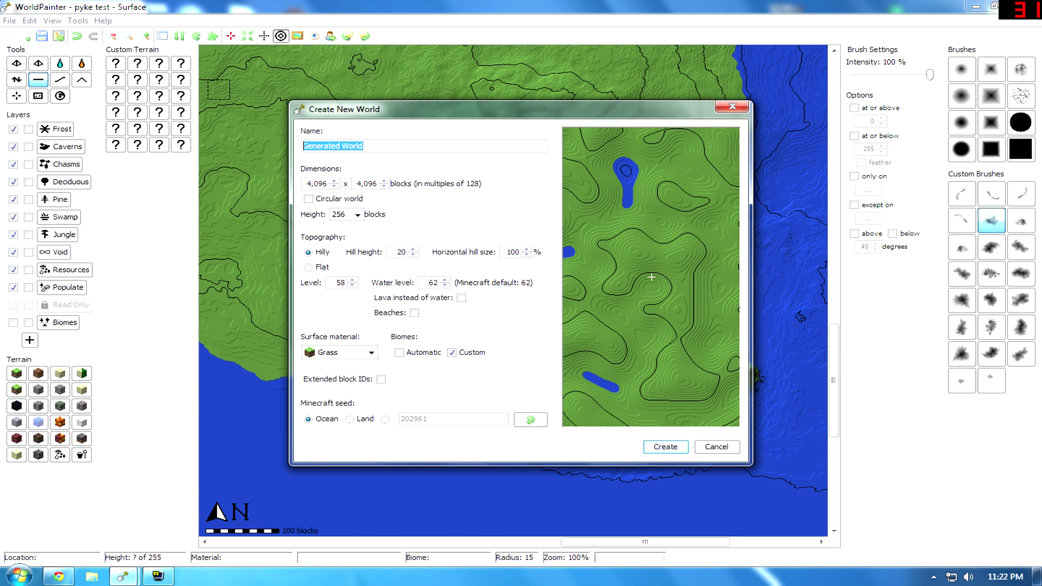
{"action": "type", "text": "Pyke"}
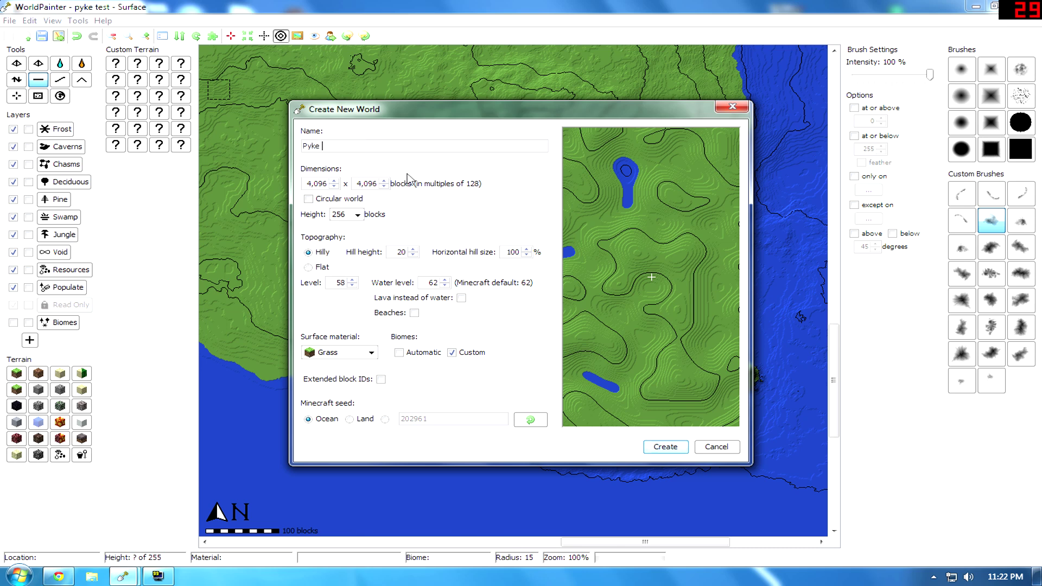
{"action": "type", "text": " Map"}
Step: Switch the topography to Flat with the level set to 30
{"action": "left_click", "coordinate": [308, 268]}
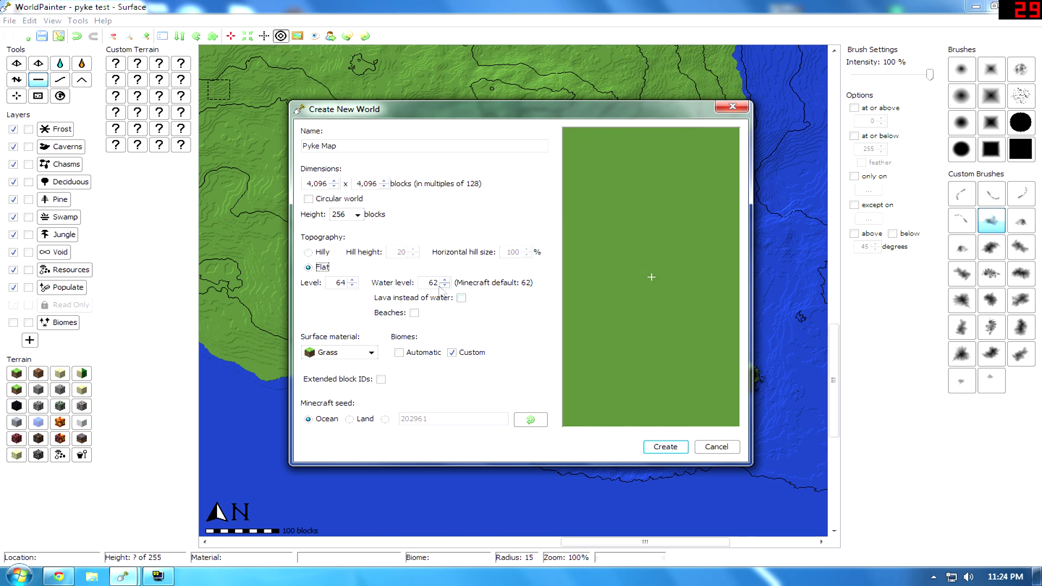
{"action": "double_click", "coordinate": [340, 282]}
{"action": "type", "text": "30"}
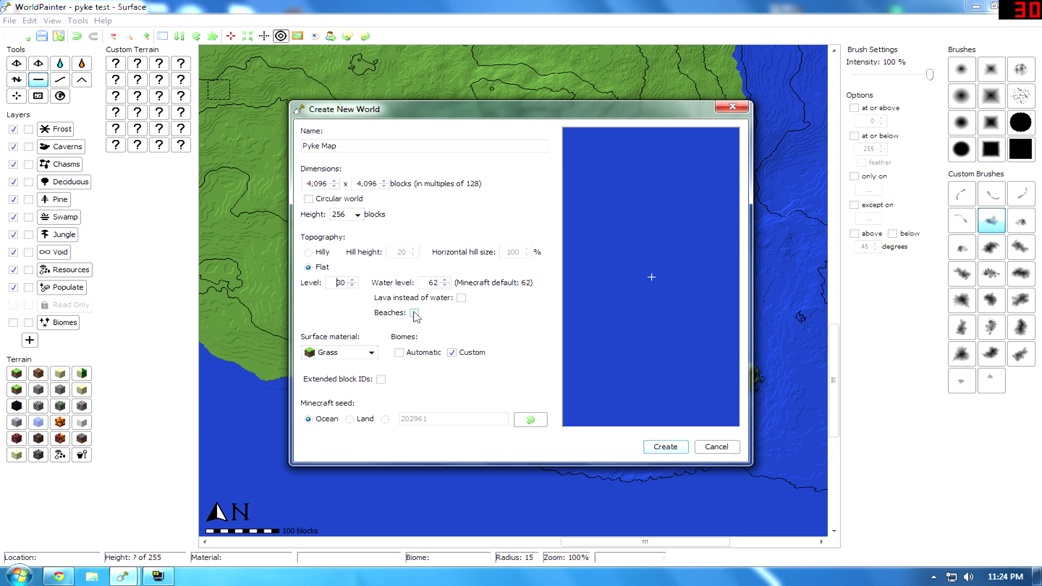
{"action": "left_click", "coordinate": [371, 352]}
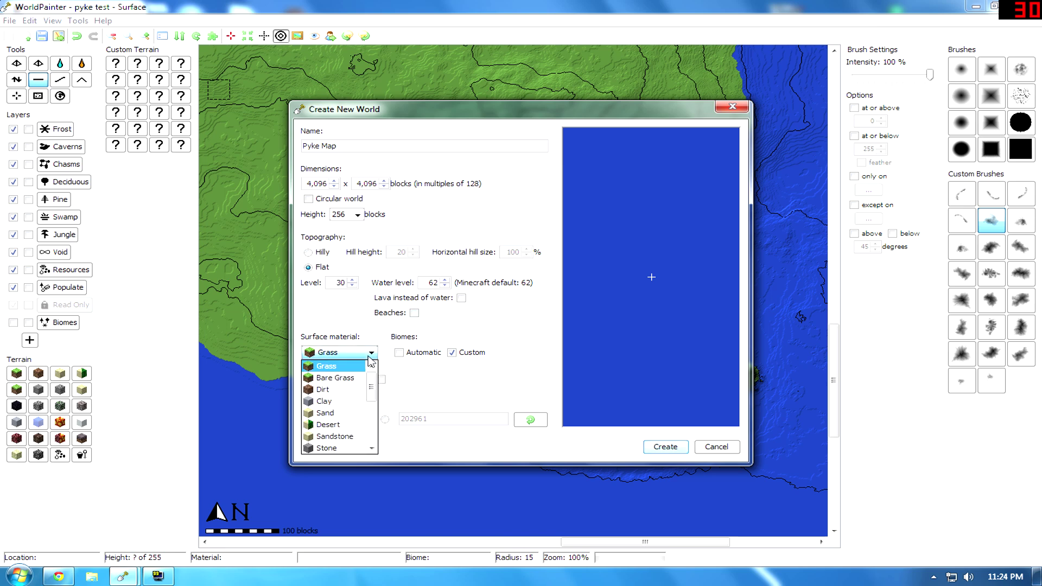
Step: Choose Dirt as the surface material, generate a random seed, and create the world
{"action": "left_click", "coordinate": [332, 391]}
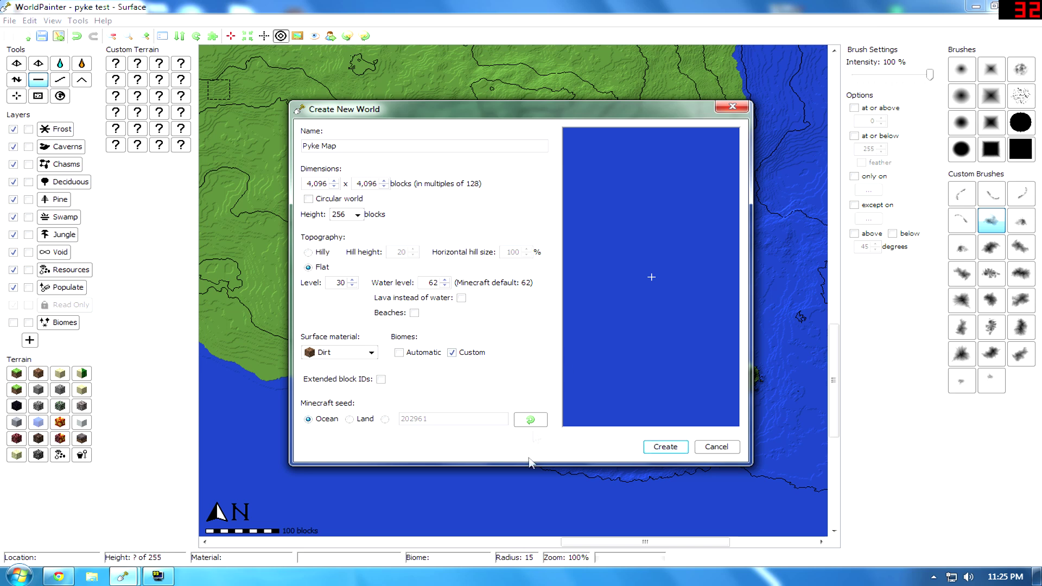
{"action": "left_click", "coordinate": [530, 419]}
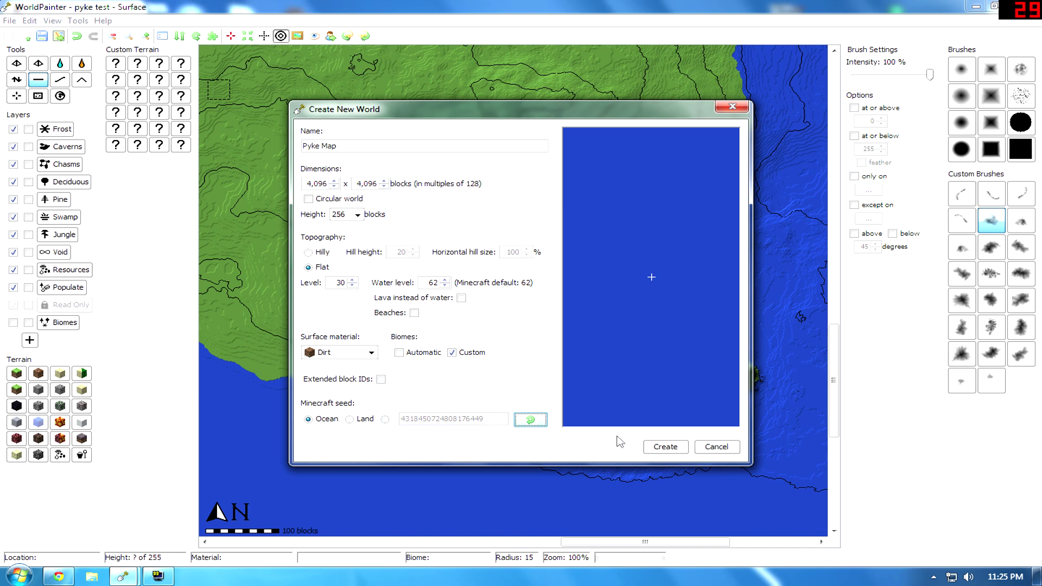
{"action": "left_click", "coordinate": [659, 449]}
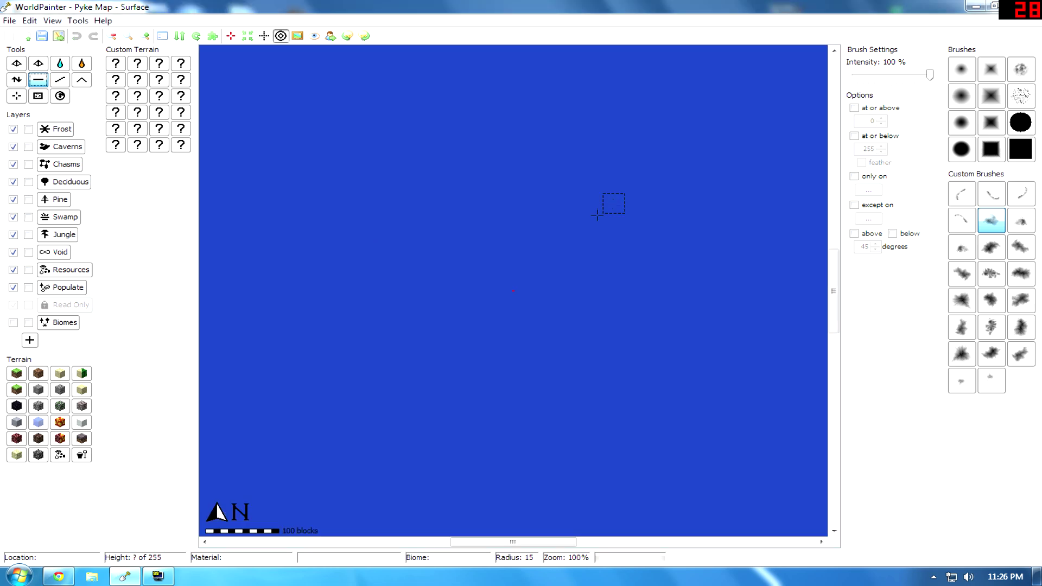
Step: Zoom out over the ocean map and raise the brush radius to 270
{"action": "scroll", "coordinate": [564, 231], "scroll_direction": "down", "scroll_amount": 2}
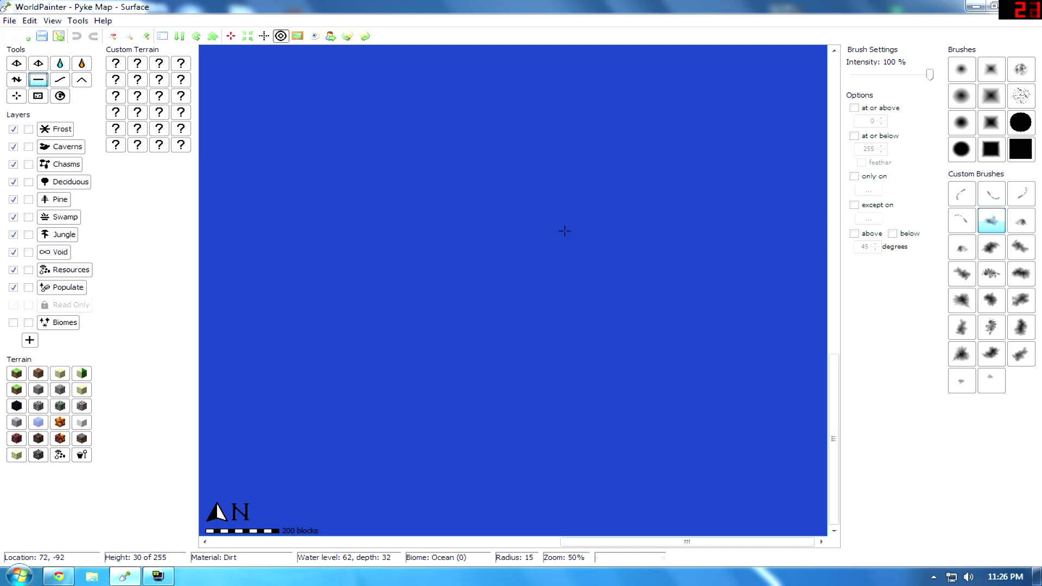
{"action": "scroll", "coordinate": [565, 233], "scroll_direction": "down", "scroll_amount": 1}
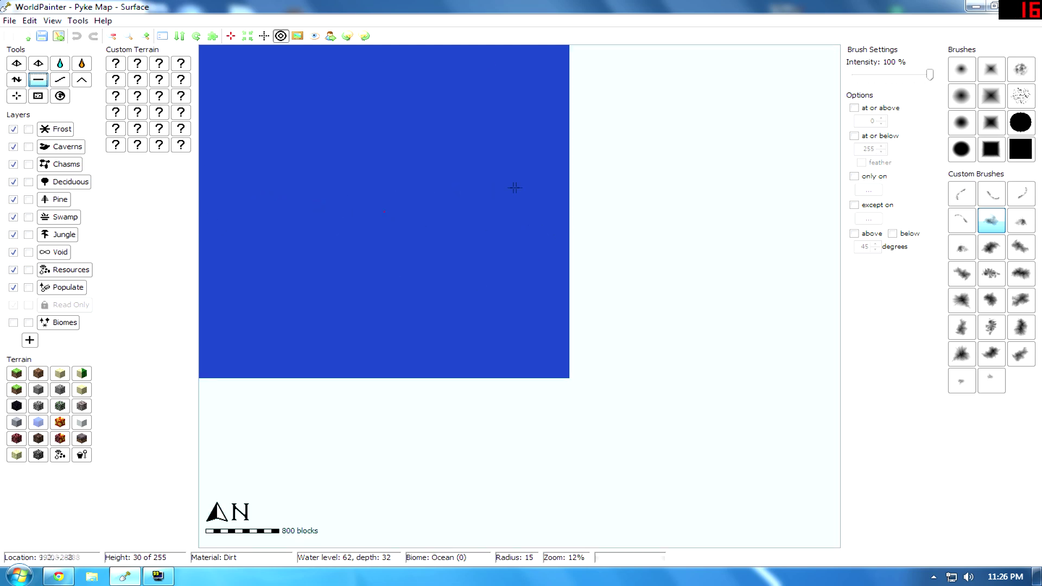
{"action": "scroll", "coordinate": [500, 188], "scroll_direction": "up", "scroll_amount": 10}
{"action": "scroll", "coordinate": [500, 188], "scroll_direction": "up", "scroll_amount": 12}
{"action": "scroll", "coordinate": [337, 150], "scroll_direction": "down", "scroll_amount": 1}
{"action": "scroll", "coordinate": [321, 197], "scroll_direction": "up", "scroll_amount": 1, "text": "ctrl"}
{"action": "mouse_move", "coordinate": [325, 222]}
{"action": "middle_mouse_down"}
{"action": "mouse_move", "coordinate": [503, 242]}
{"action": "mouse_move", "coordinate": [551, 276]}
{"action": "middle_mouse_up"}
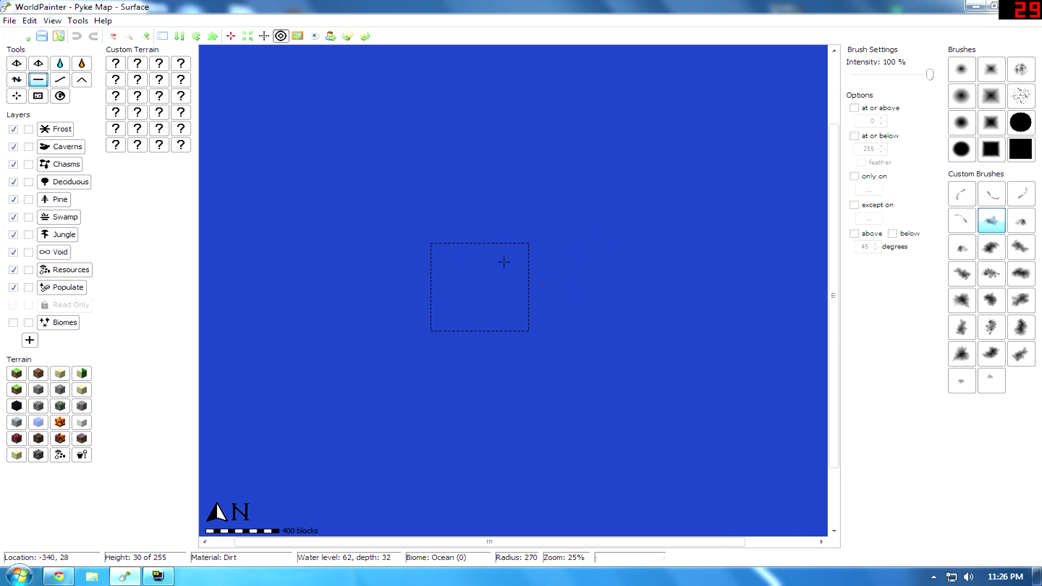
{"action": "scroll", "coordinate": [523, 325], "scroll_direction": "down", "scroll_amount": 1, "text": "ctrl"}
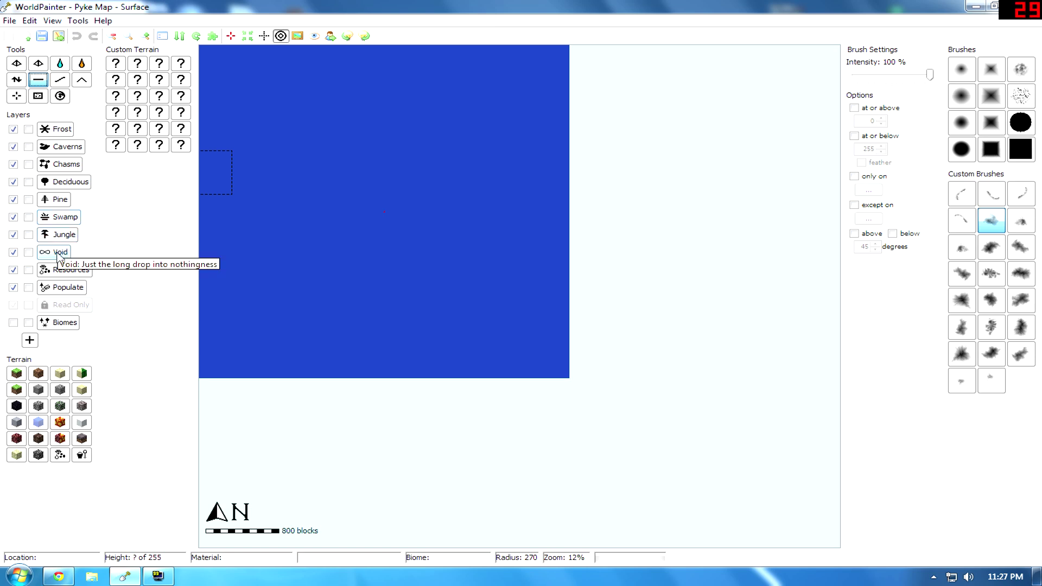
Step: Select the Void layer and paint test patches onto the ocean
{"action": "left_click", "coordinate": [60, 255]}
{"action": "left_click", "coordinate": [453, 214]}
{"action": "mouse_move", "coordinate": [361, 185]}
{"action": "left_mouse_down"}
{"action": "mouse_move", "coordinate": [368, 209]}
{"action": "mouse_move", "coordinate": [363, 186]}
{"action": "left_mouse_up"}
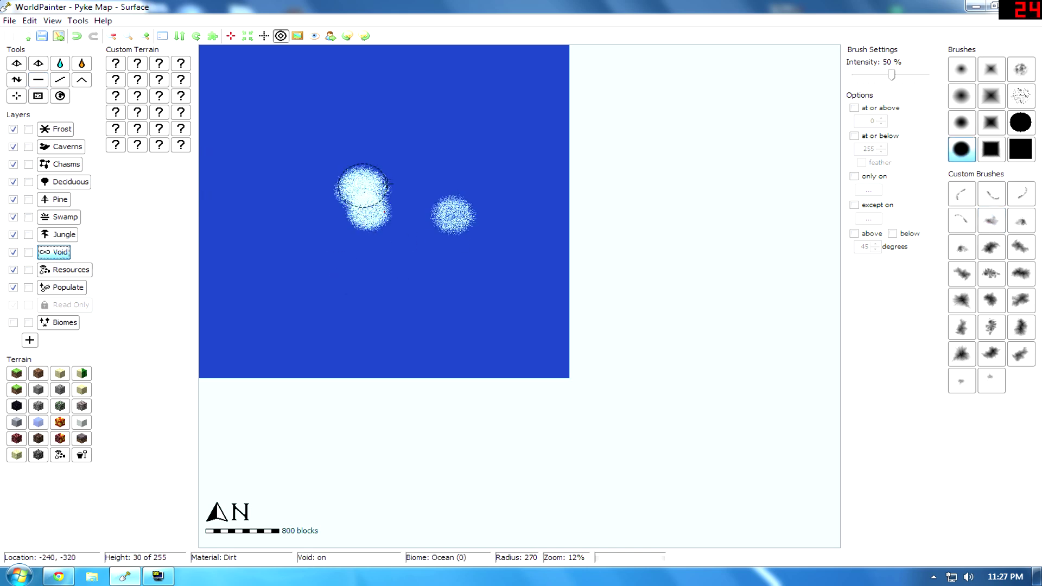
Step: Zoom in to inspect, undo the void patches, and zoom back out
{"action": "scroll", "coordinate": [389, 210], "scroll_direction": "up", "scroll_amount": 1}
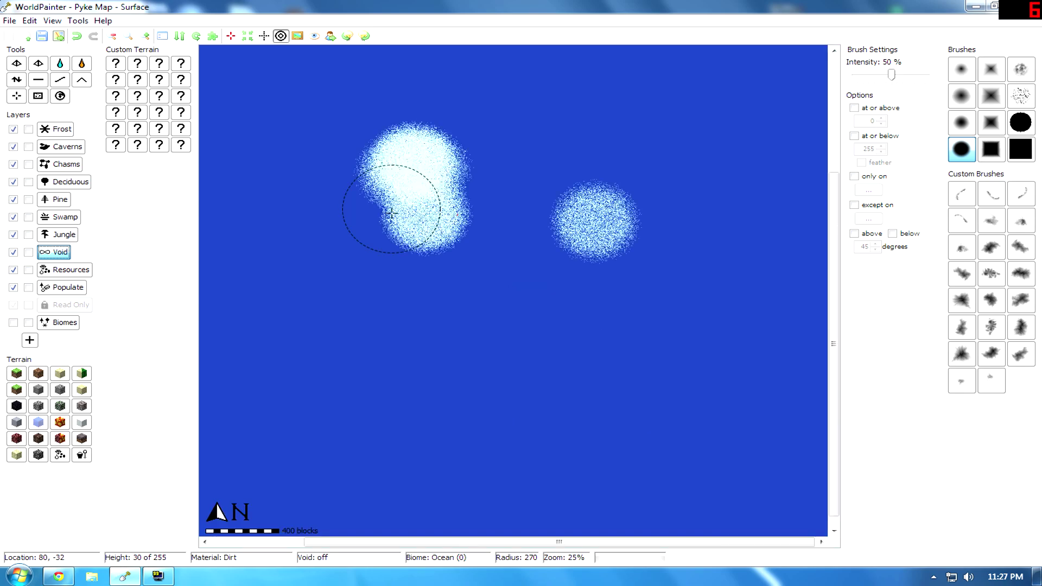
{"action": "scroll", "coordinate": [391, 213], "scroll_direction": "up", "scroll_amount": 2}
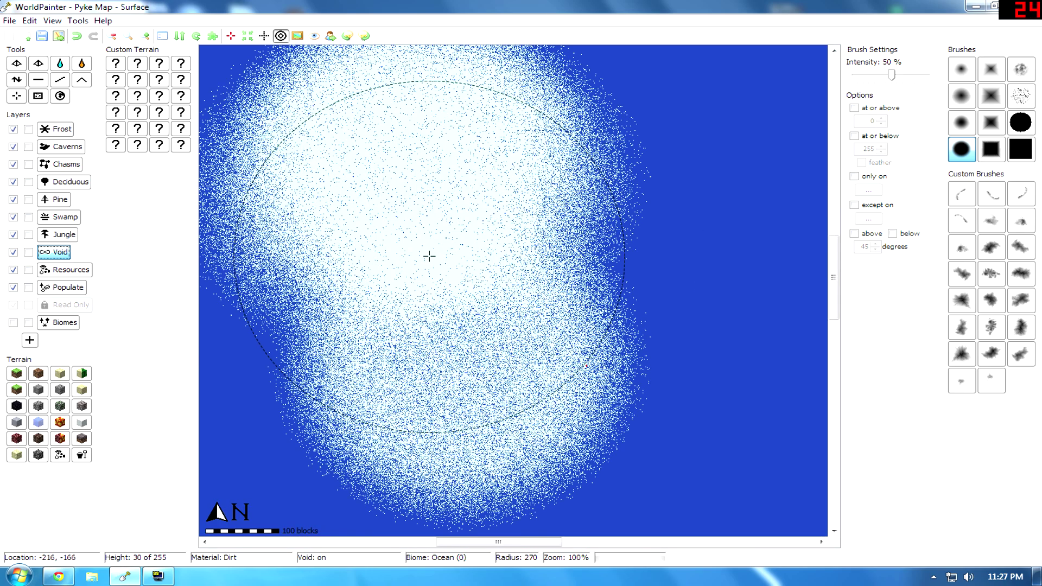
{"action": "scroll", "coordinate": [429, 256], "scroll_direction": "up", "scroll_amount": 2}
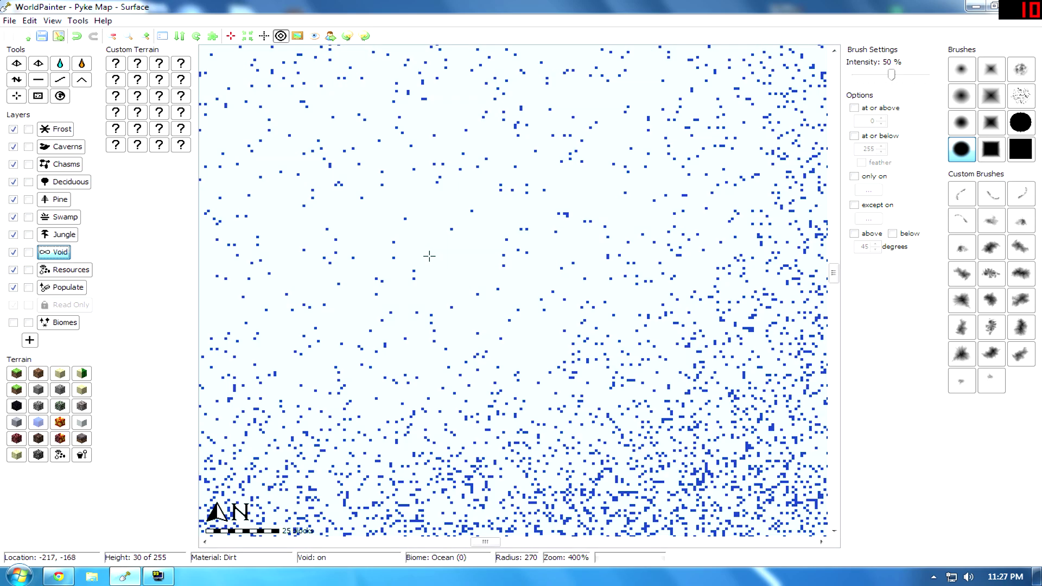
{"action": "key", "text": "ctrl+z"}
{"action": "scroll", "coordinate": [429, 255], "scroll_direction": "down", "scroll_amount": 3}
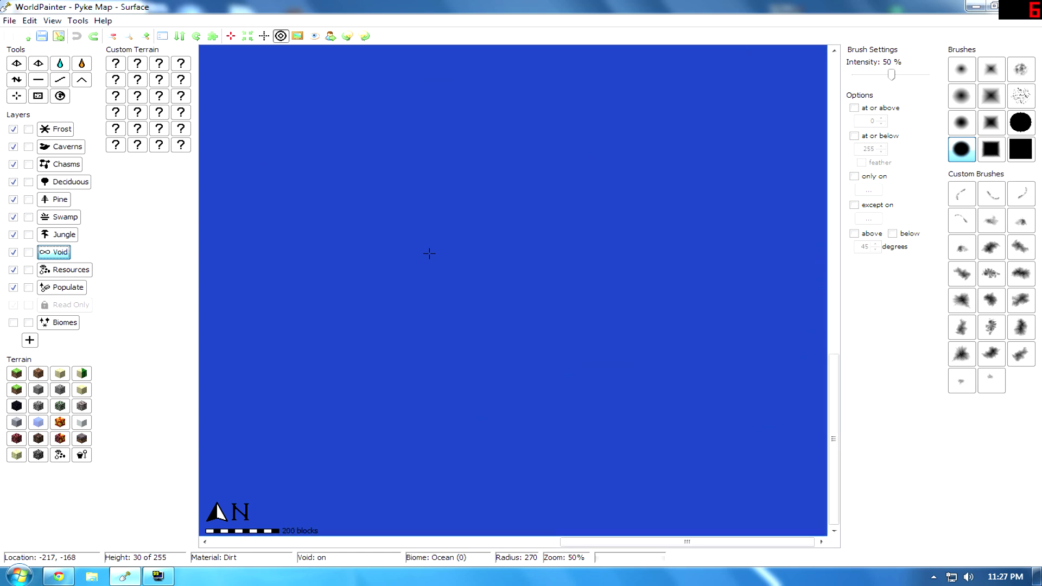
{"action": "scroll", "coordinate": [429, 254], "scroll_direction": "down", "scroll_amount": 1}
{"action": "scroll", "coordinate": [428, 253], "scroll_direction": "down", "scroll_amount": 1}
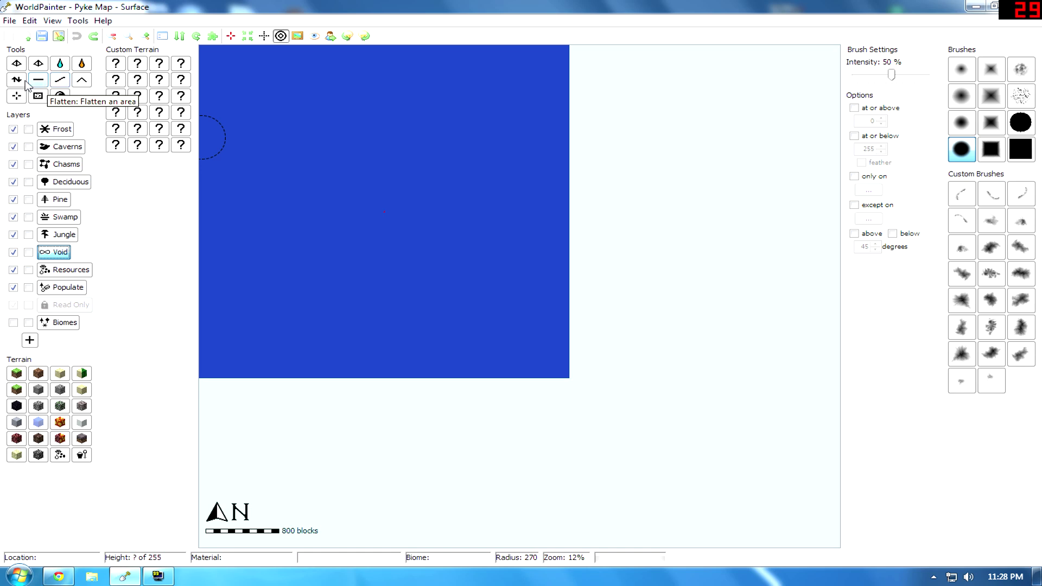
Step: Select the Height tool, then switch to the sculpting tool below it
{"action": "left_click", "coordinate": [20, 79]}
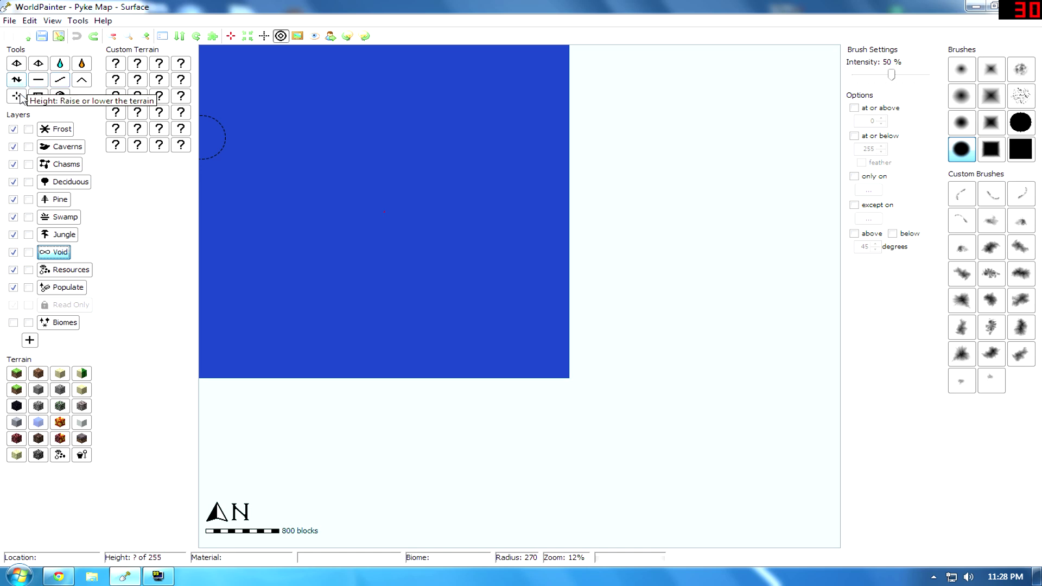
{"action": "left_click", "coordinate": [20, 97]}
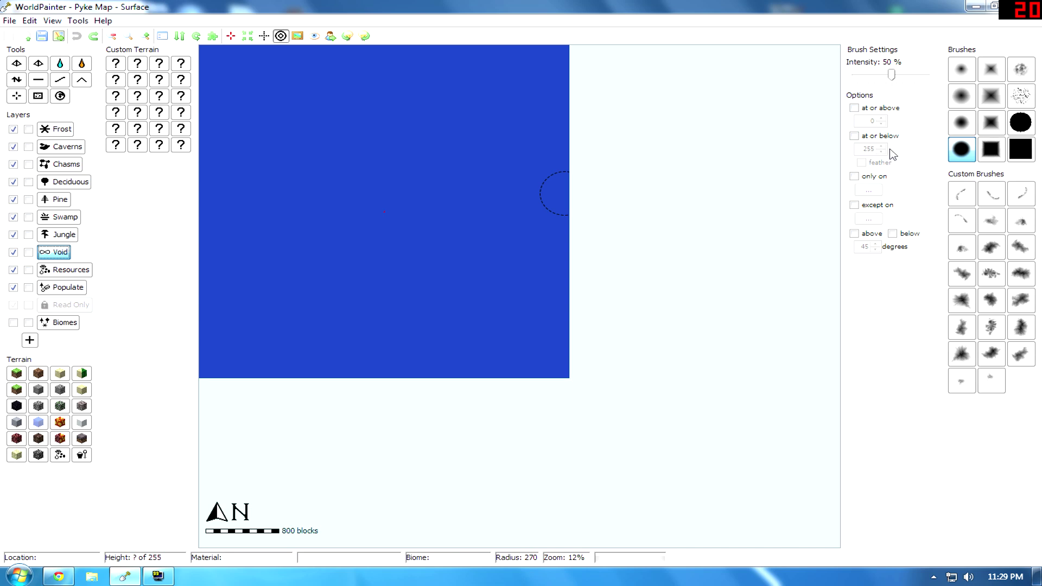
{"action": "left_click", "coordinate": [856, 178]}
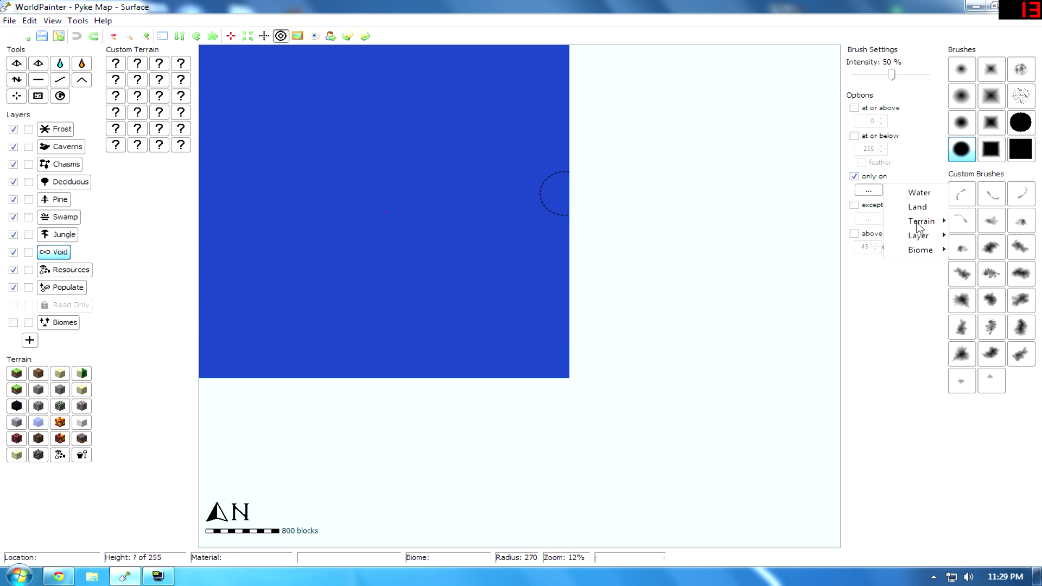
{"action": "mouse_move", "coordinate": [889, 234]}
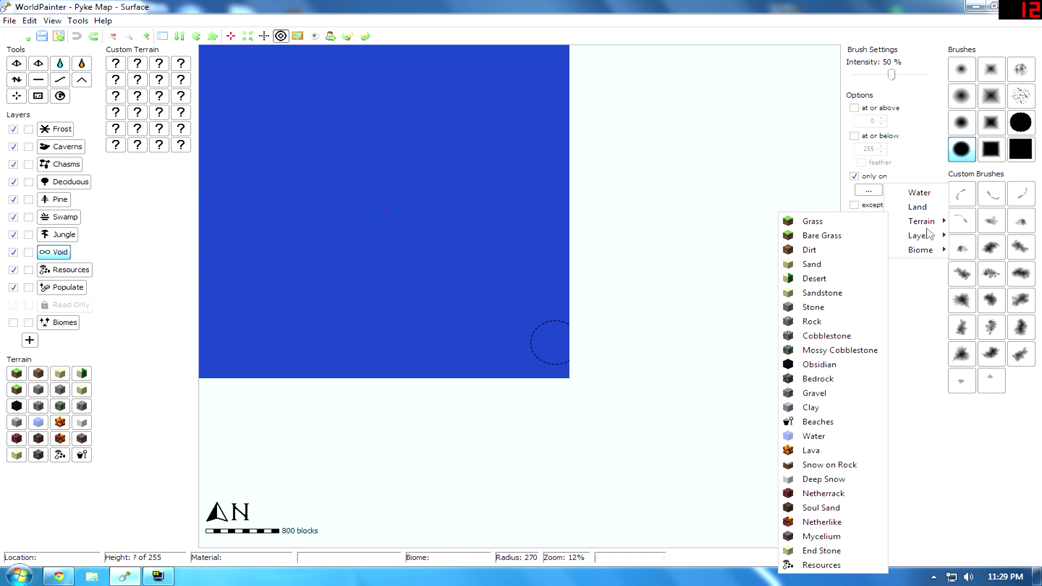
{"action": "mouse_move", "coordinate": [929, 238]}
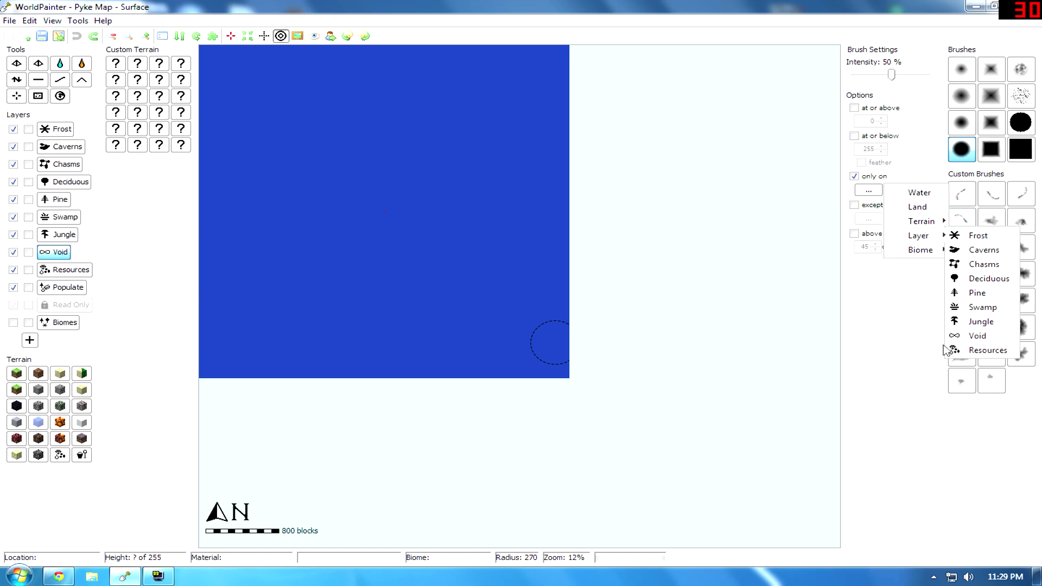
{"action": "left_click", "coordinate": [905, 327]}
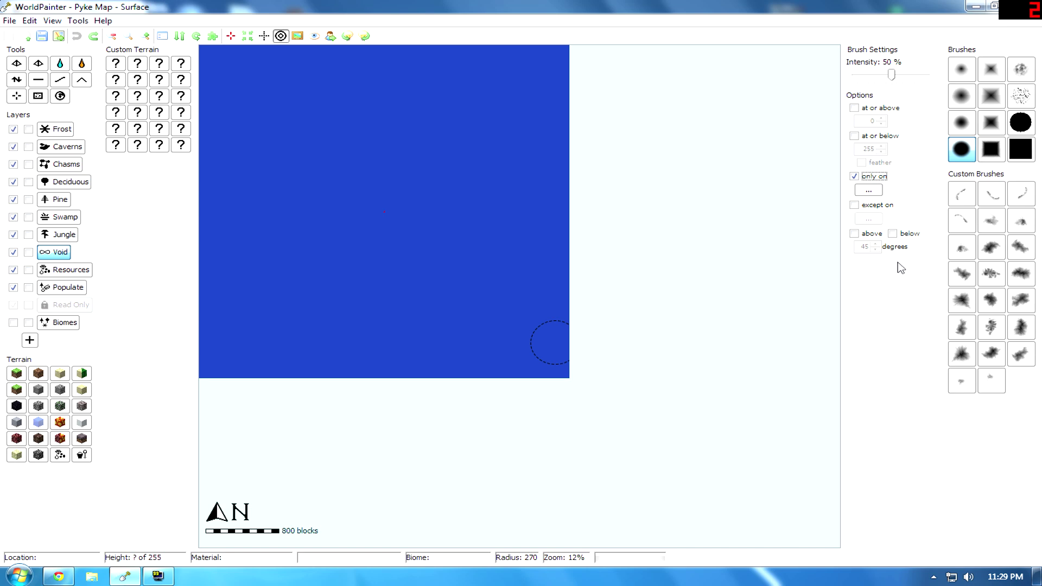
{"action": "left_click", "coordinate": [854, 176]}
{"action": "left_click", "coordinate": [854, 205]}
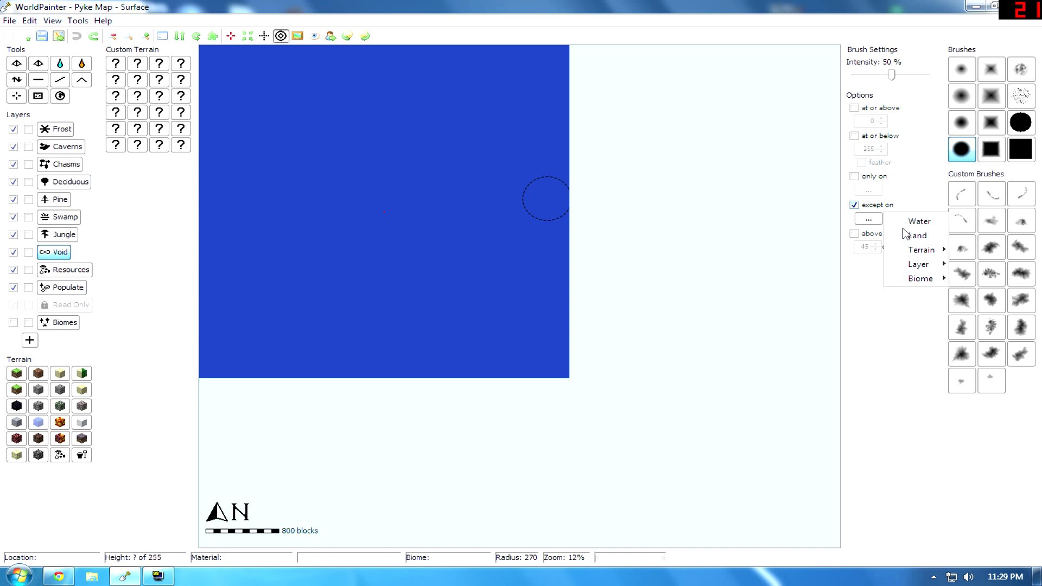
{"action": "left_click", "coordinate": [854, 206]}
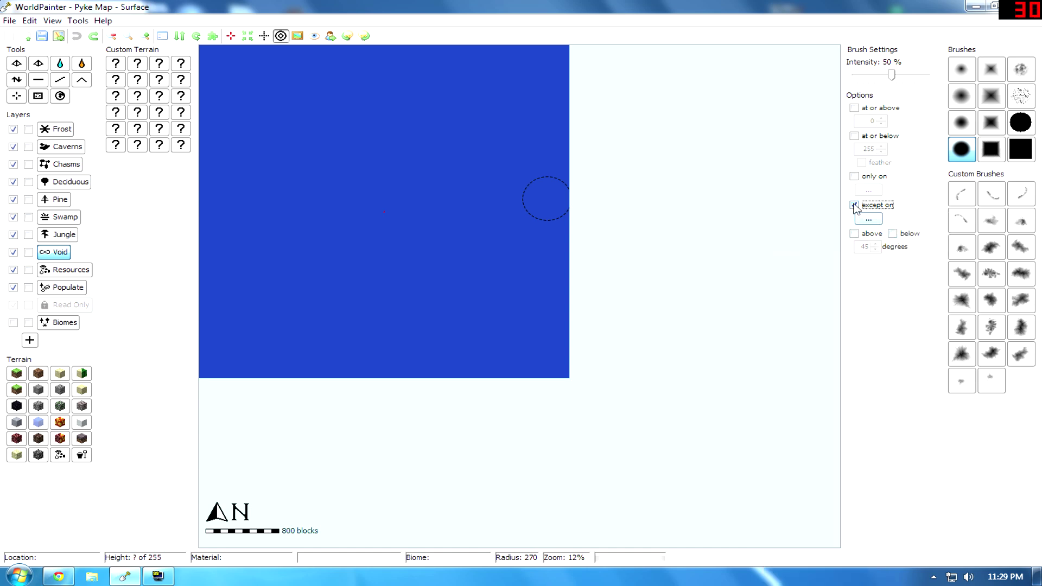
{"action": "left_click", "coordinate": [854, 207]}
{"action": "scroll", "coordinate": [391, 203], "scroll_direction": "up", "scroll_amount": 1}
{"action": "middle_click_drag", "start_coordinate": [393, 223], "coordinate": [423, 248]}
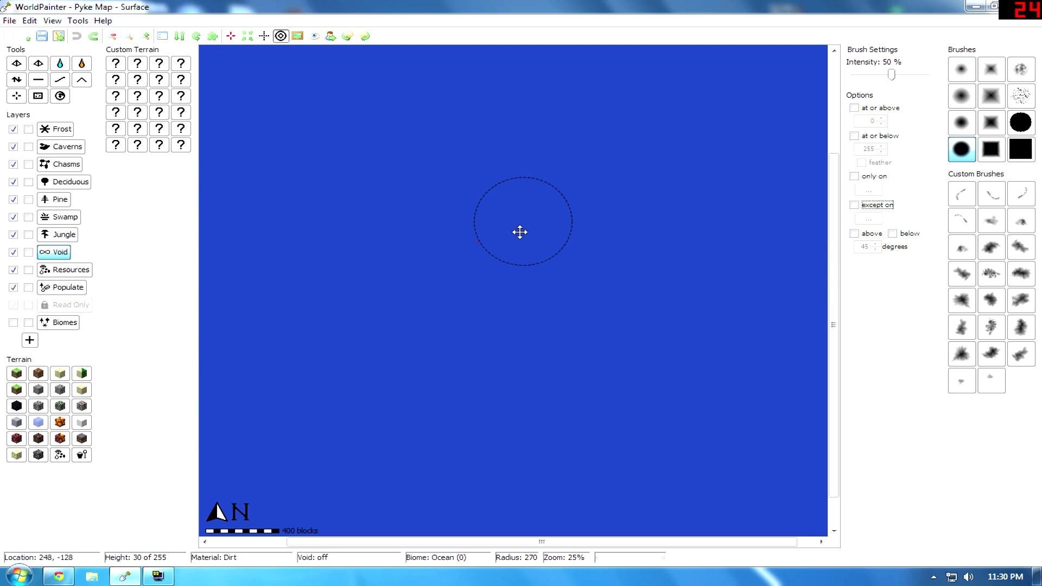
{"action": "scroll", "coordinate": [529, 267], "scroll_direction": "down", "scroll_amount": 1}
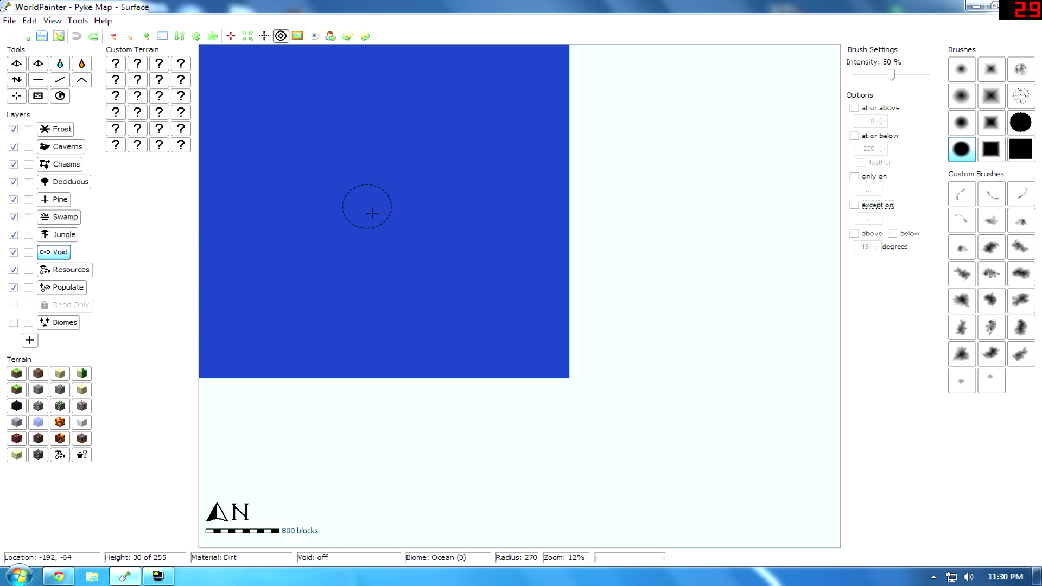
{"action": "scroll", "coordinate": [379, 214], "scroll_direction": "up", "scroll_amount": 1}
{"action": "scroll", "coordinate": [380, 213], "scroll_direction": "down", "scroll_amount": 1}
{"action": "scroll", "coordinate": [384, 214], "scroll_direction": "up", "scroll_amount": 1}
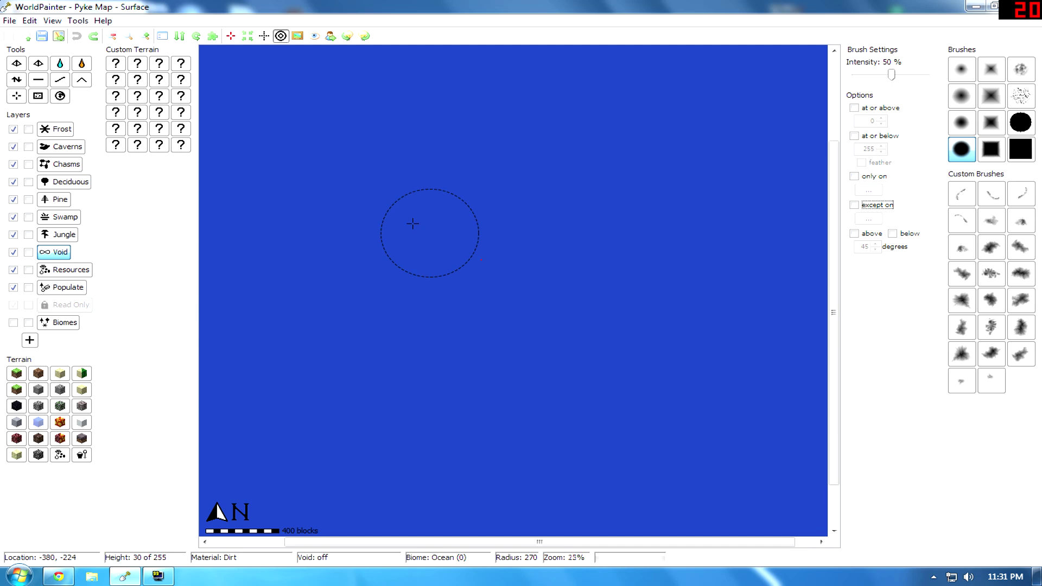
{"action": "scroll", "coordinate": [403, 216], "scroll_direction": "down", "scroll_amount": 1}
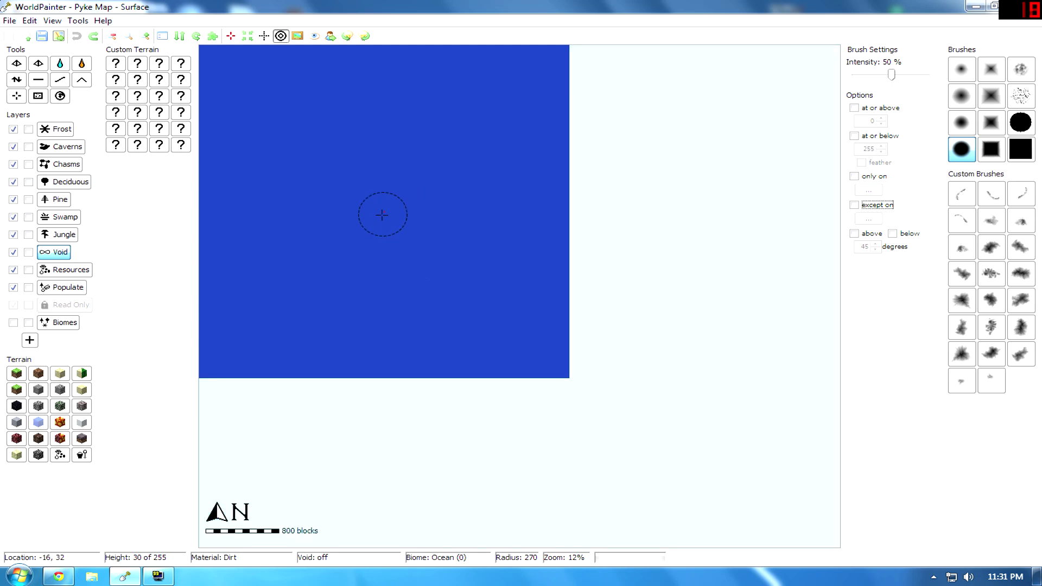